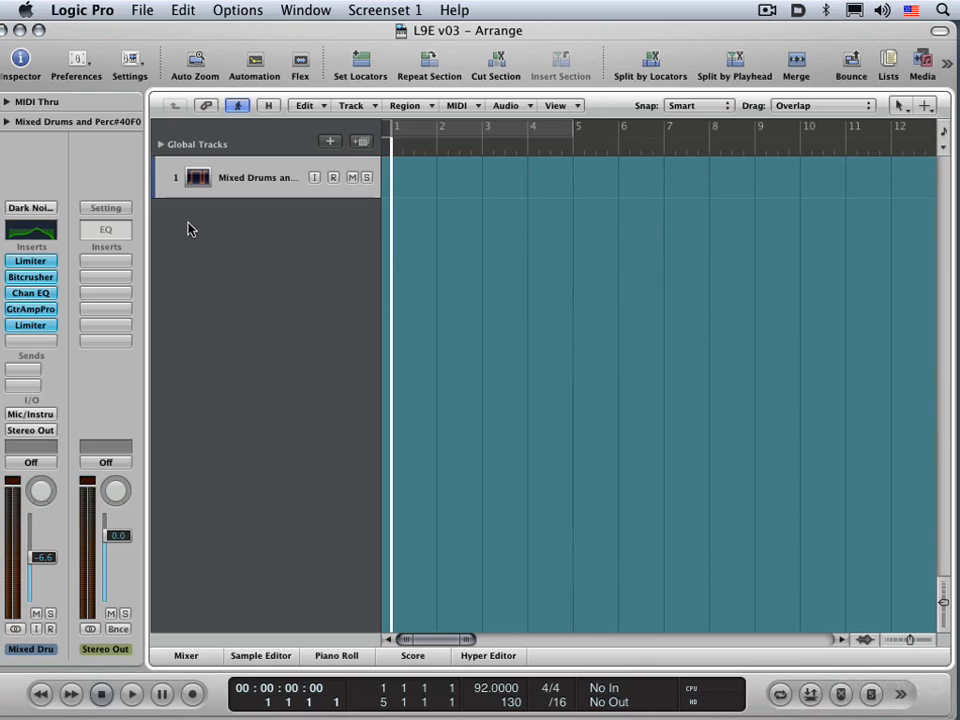
left_click(331, 146)
left_click(548, 281)
left_click(353, 106)
left_click(381, 150)
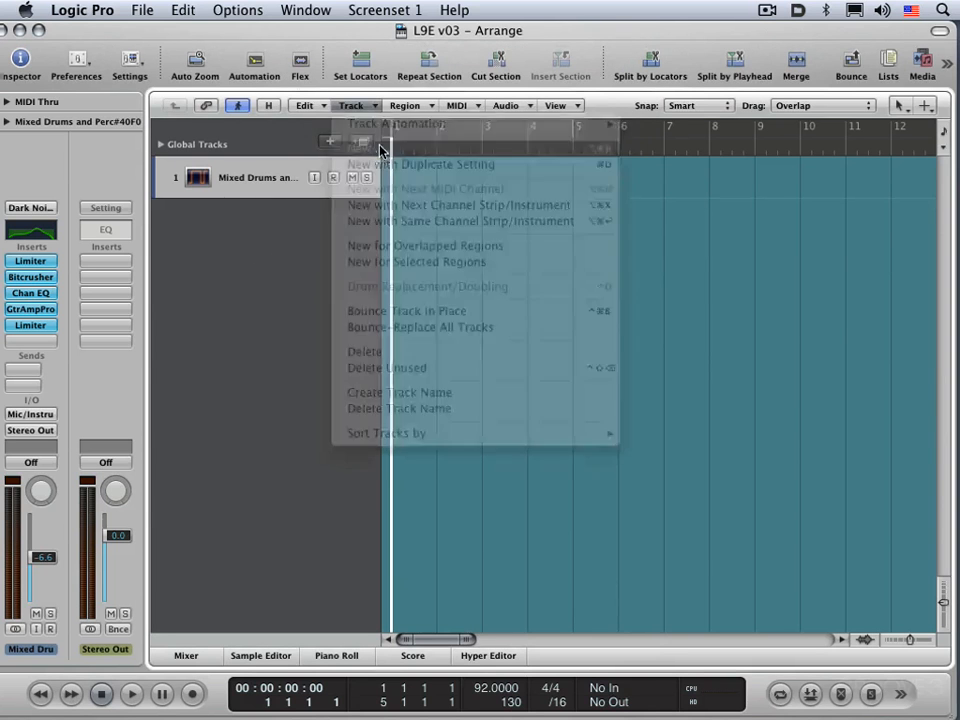
left_click(545, 282)
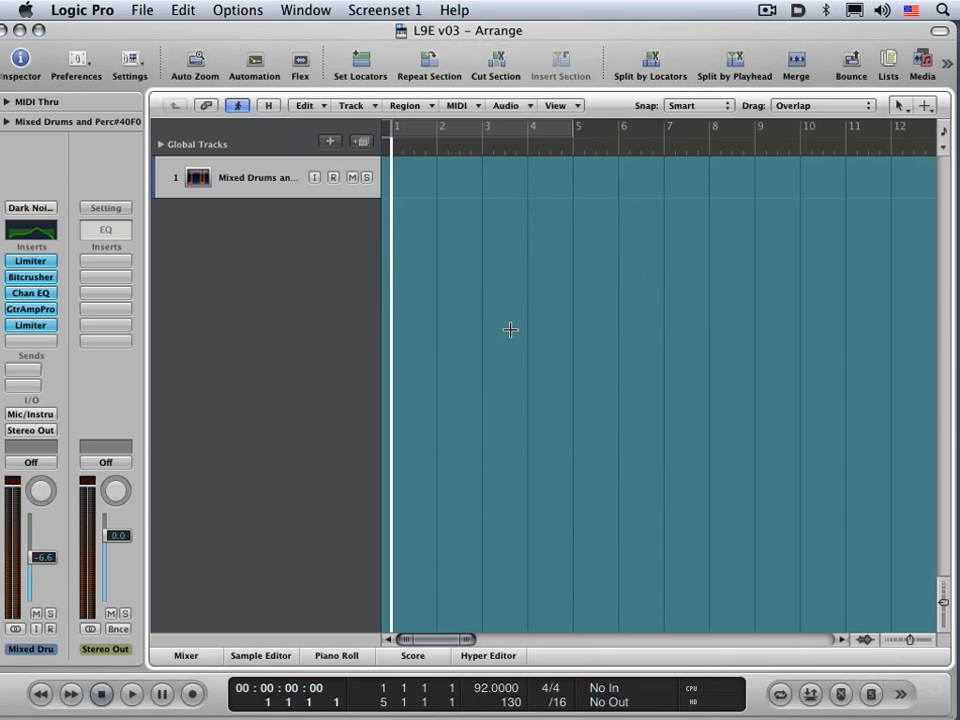
Start a new software instrument track, switch the multi-timbral option on and off, and set the number of tracks to 1.
key("alt+super+n")
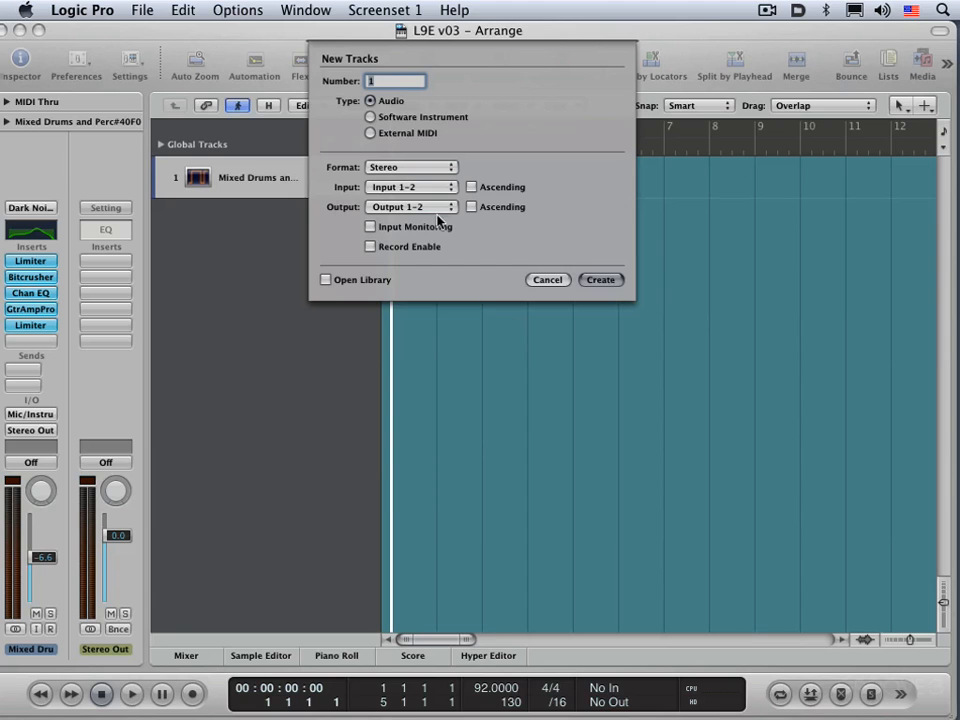
left_click(369, 118)
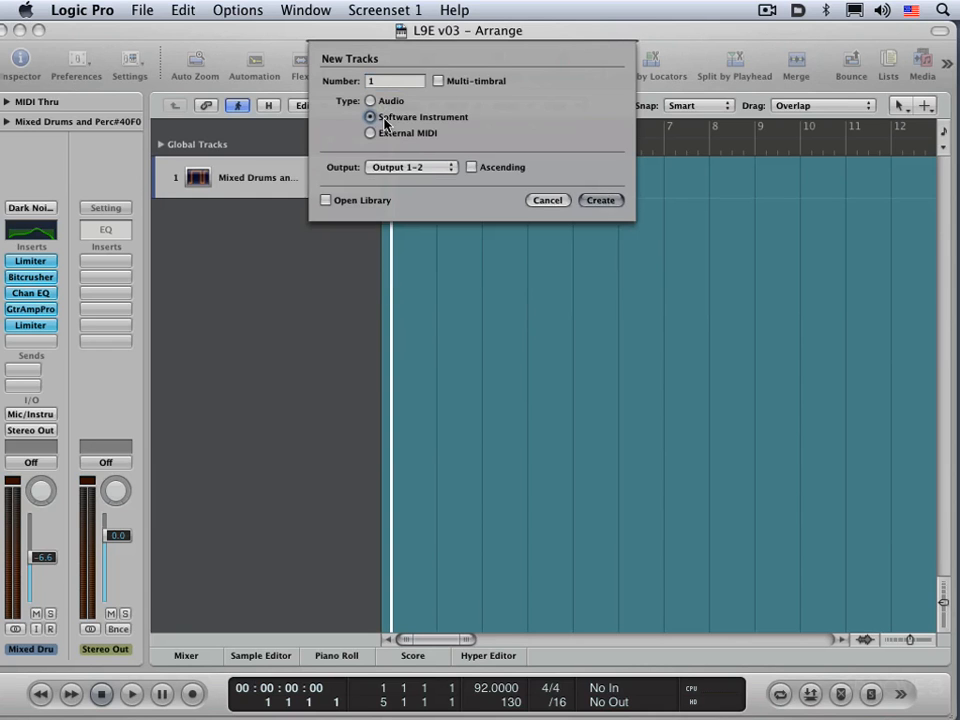
left_click(438, 81)
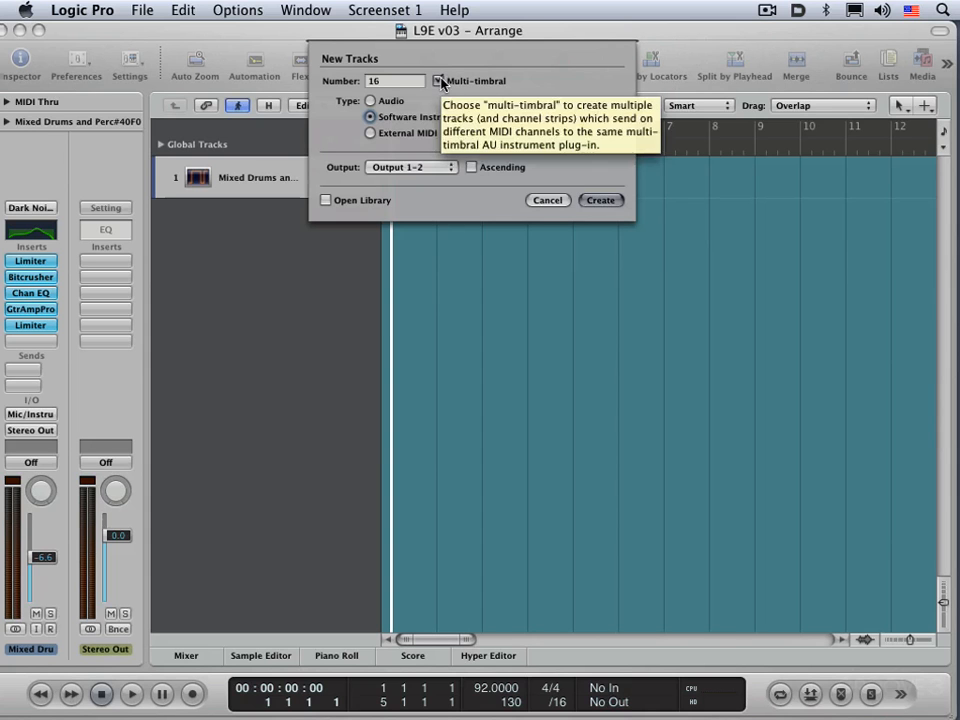
left_click(439, 82)
left_click_drag(391, 83, 336, 80)
type("1")
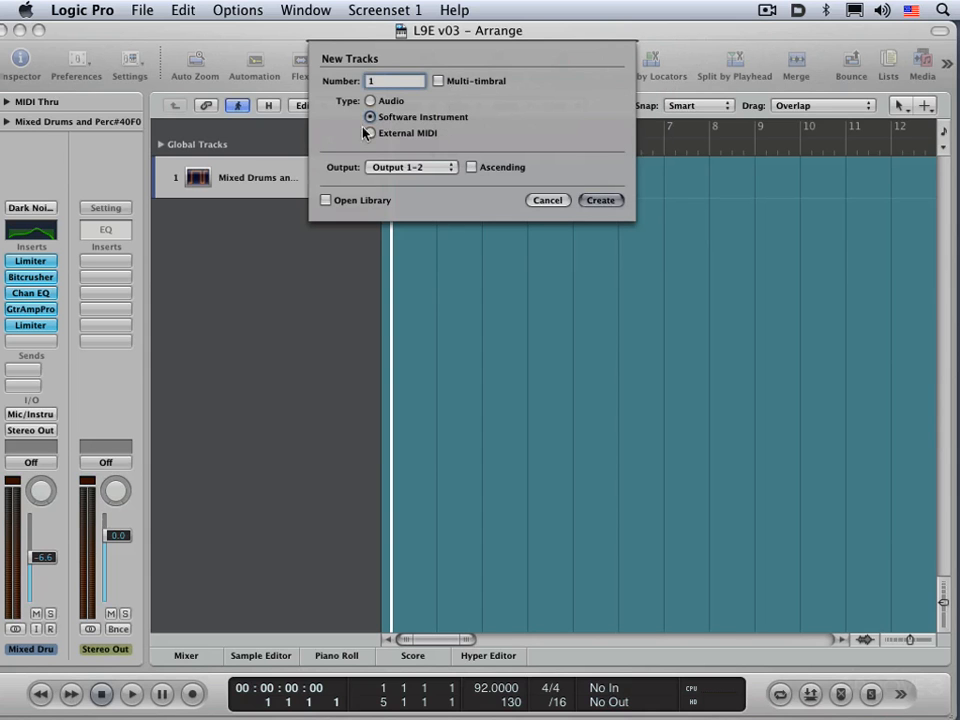
Compare the options for External MIDI, Software Instrument and Audio as the new track's type.
left_click(370, 133)
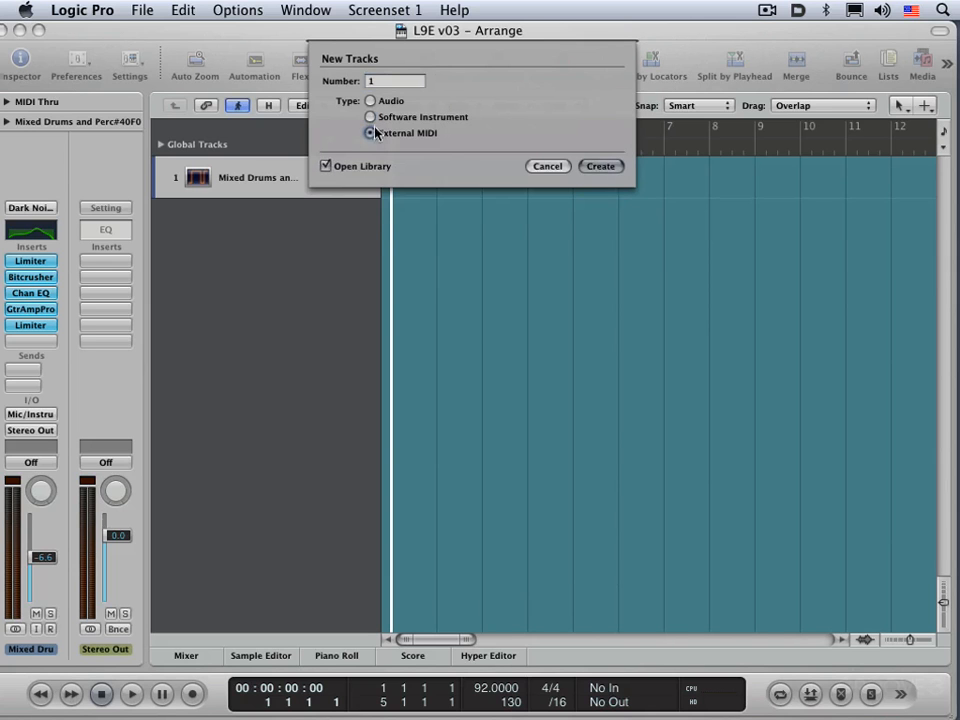
left_click(369, 117)
left_click(369, 101)
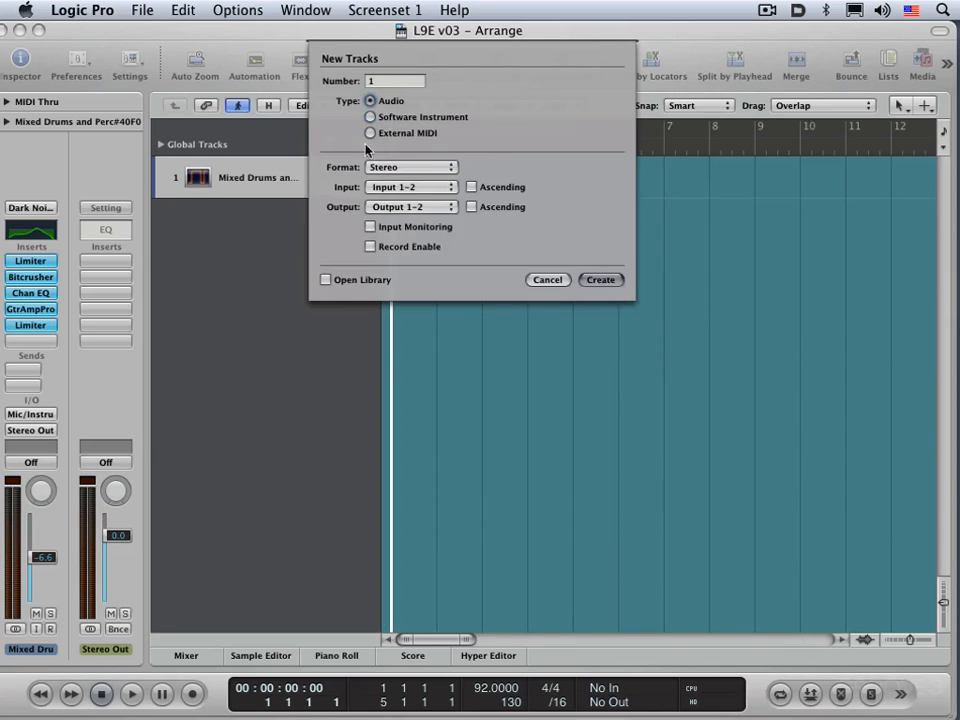
left_click(325, 279)
Examine the format, input and output choices available for a new audio track.
left_click(421, 168)
left_click(493, 158)
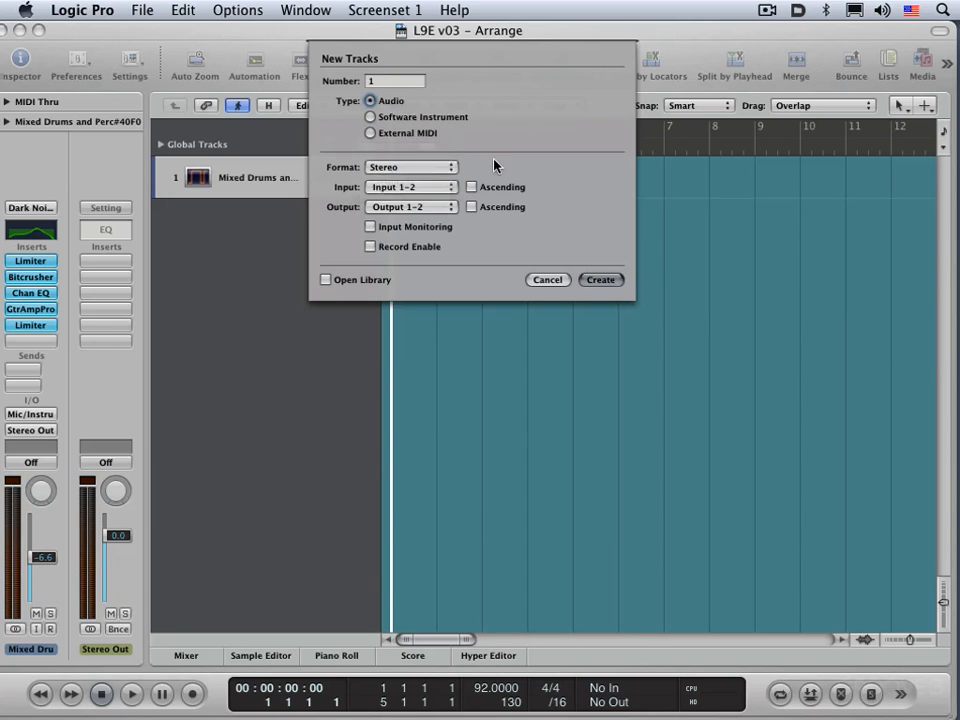
left_click(402, 189)
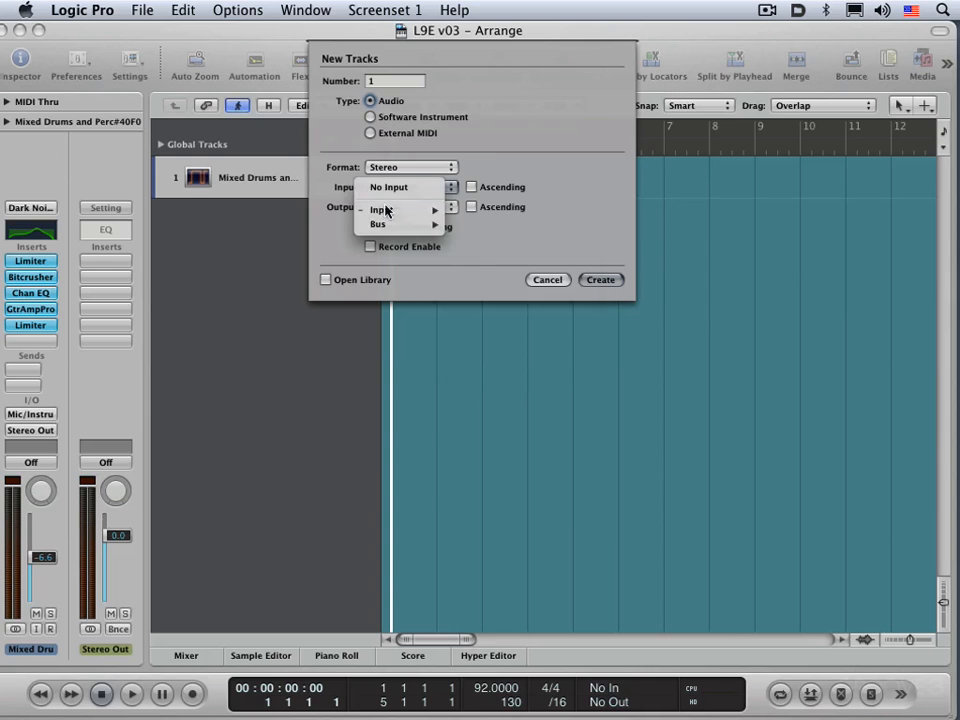
mouse_move(425, 212)
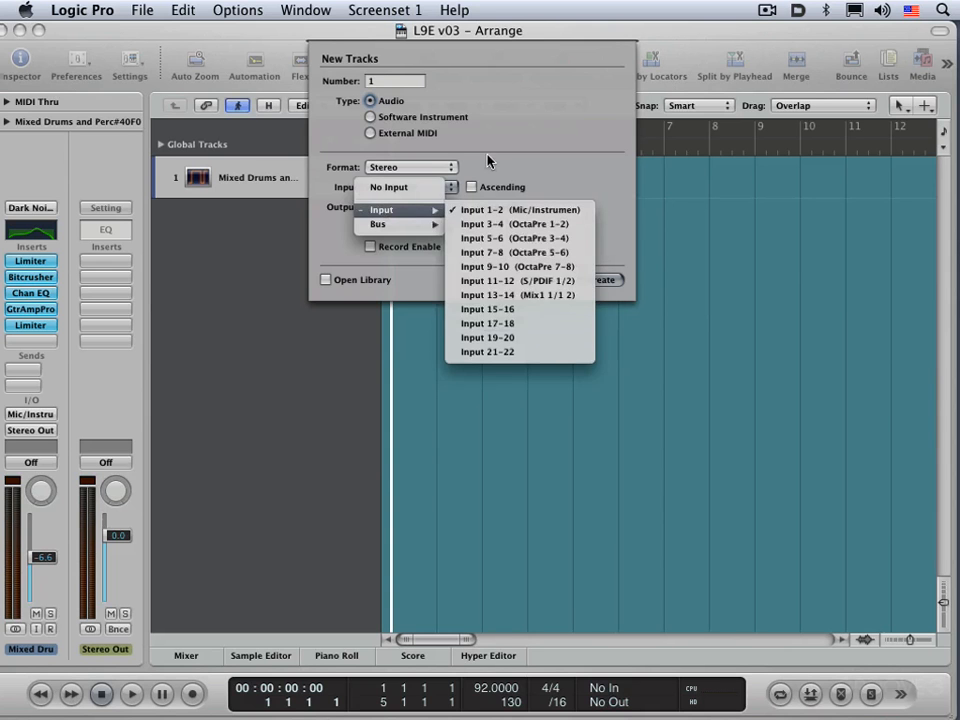
left_click(365, 115)
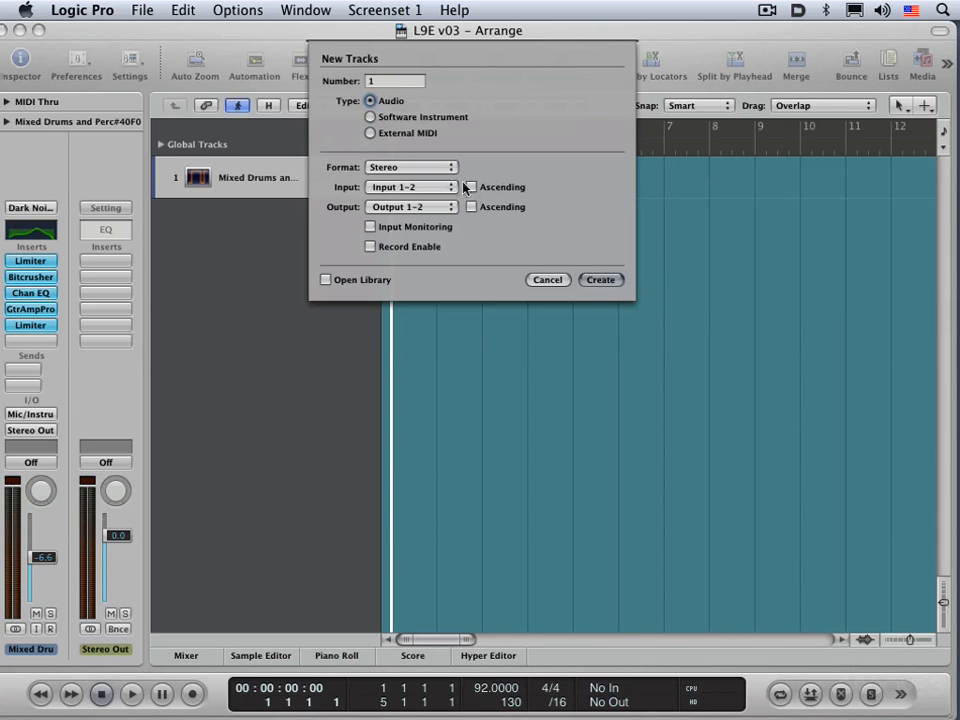
left_click(415, 207)
mouse_move(409, 247)
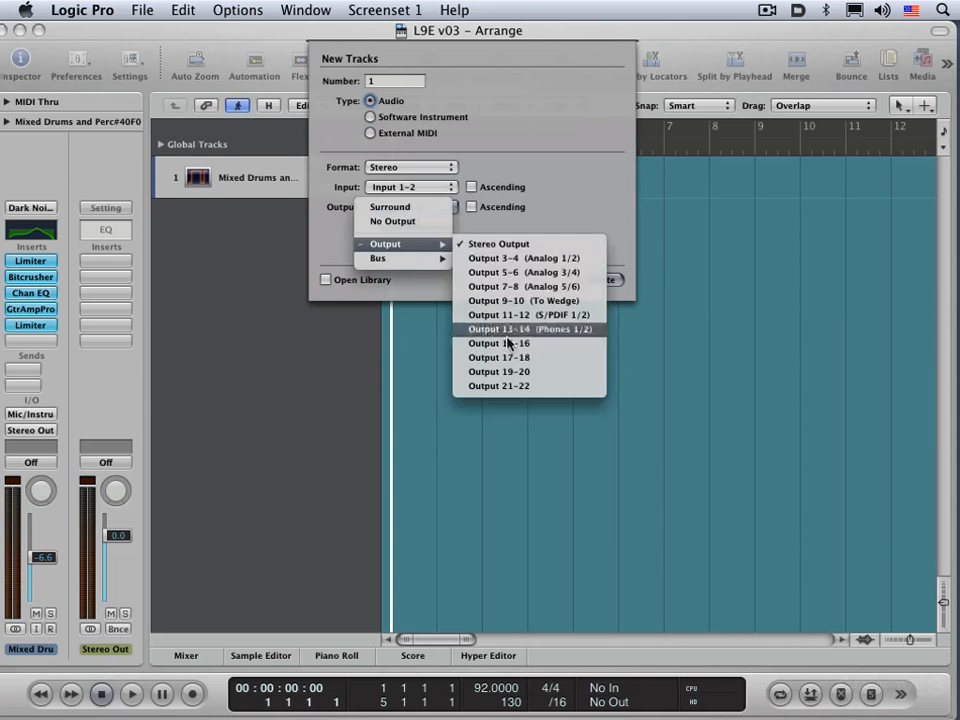
left_click(573, 178)
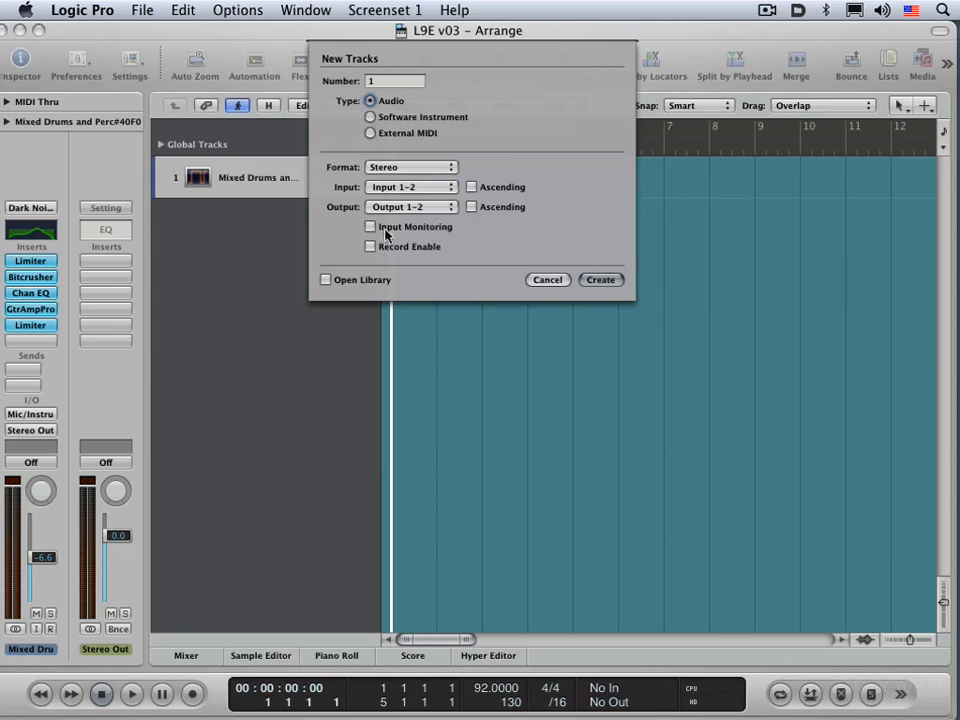
Examine the output choices for a new software instrument track and the options for an External MIDI track.
left_click(371, 117)
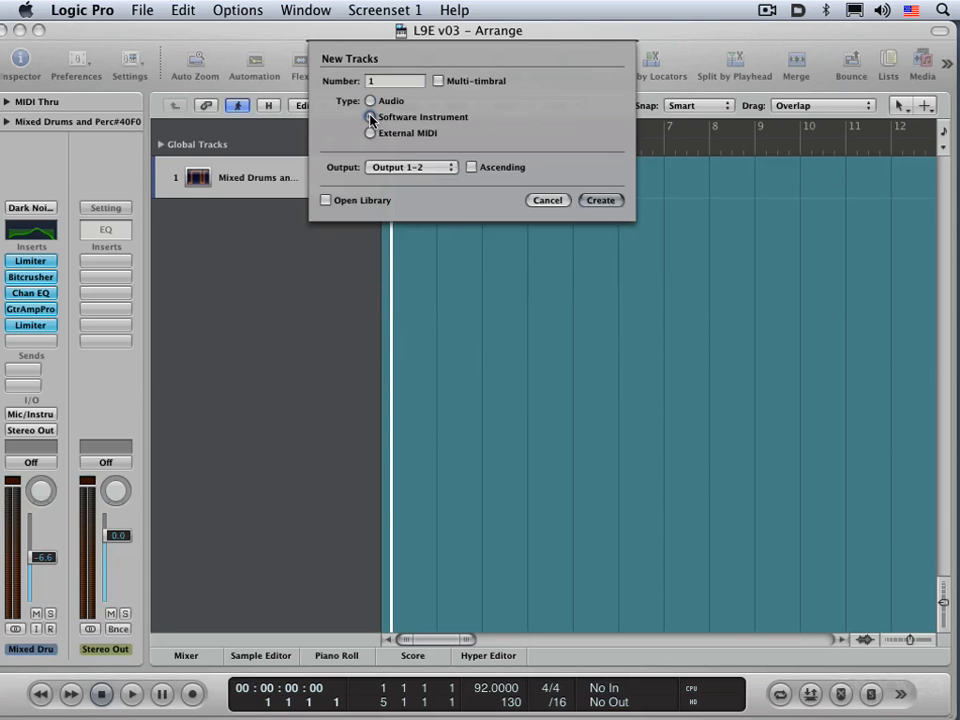
left_click(433, 166)
left_click(493, 169)
left_click(370, 133)
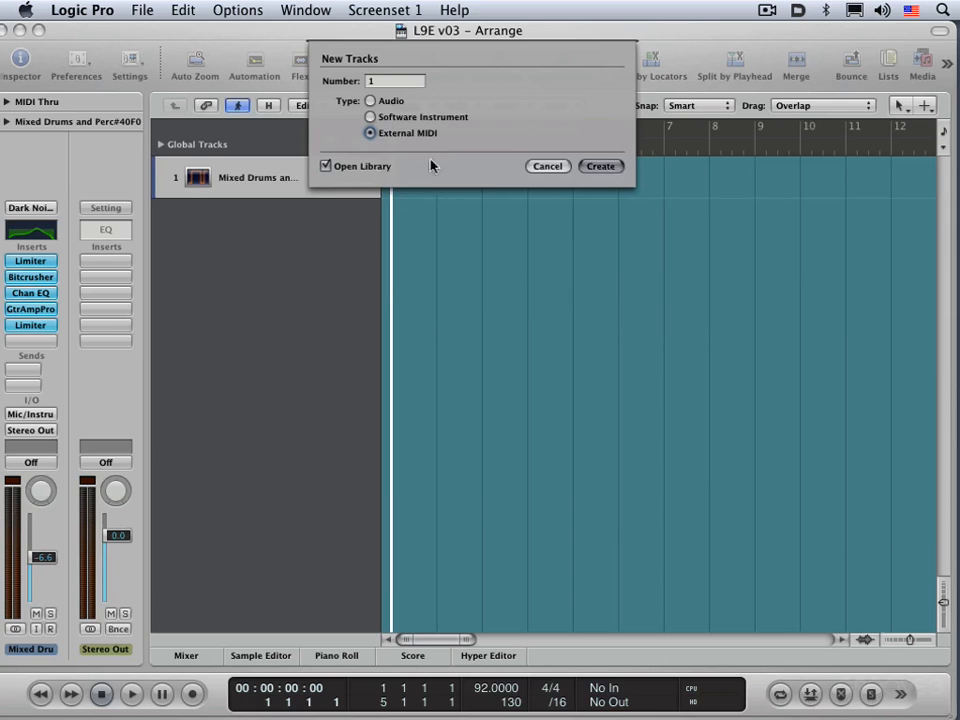
Create one stereo audio track with Input 1-2 and Output 1-2, and load the Light Wobbly Bass channel strip setting on it.
left_click(370, 101)
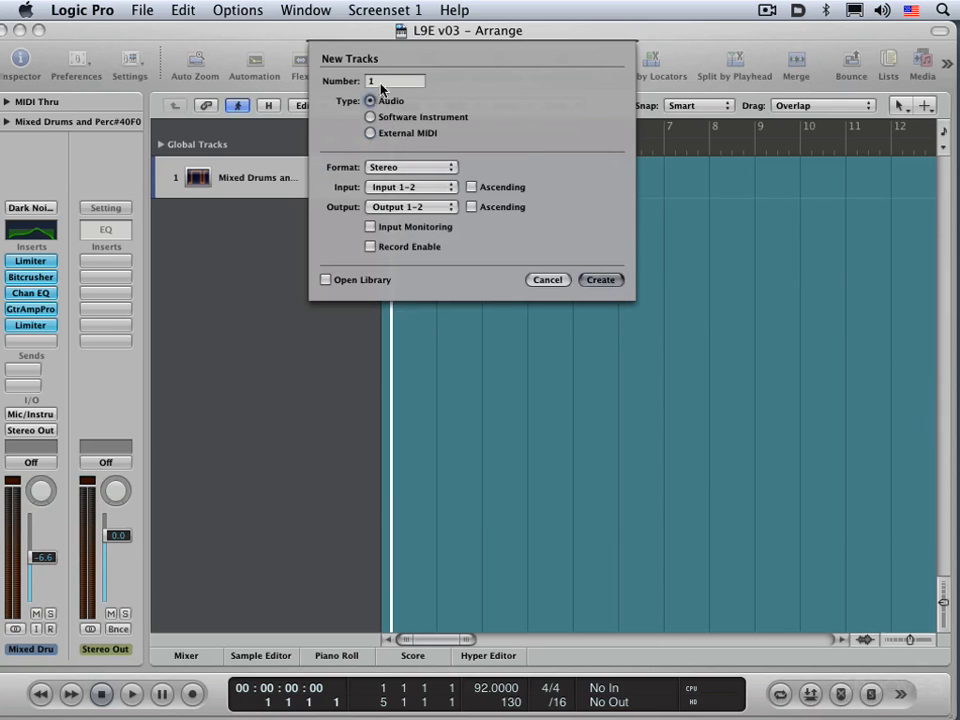
left_click(601, 280)
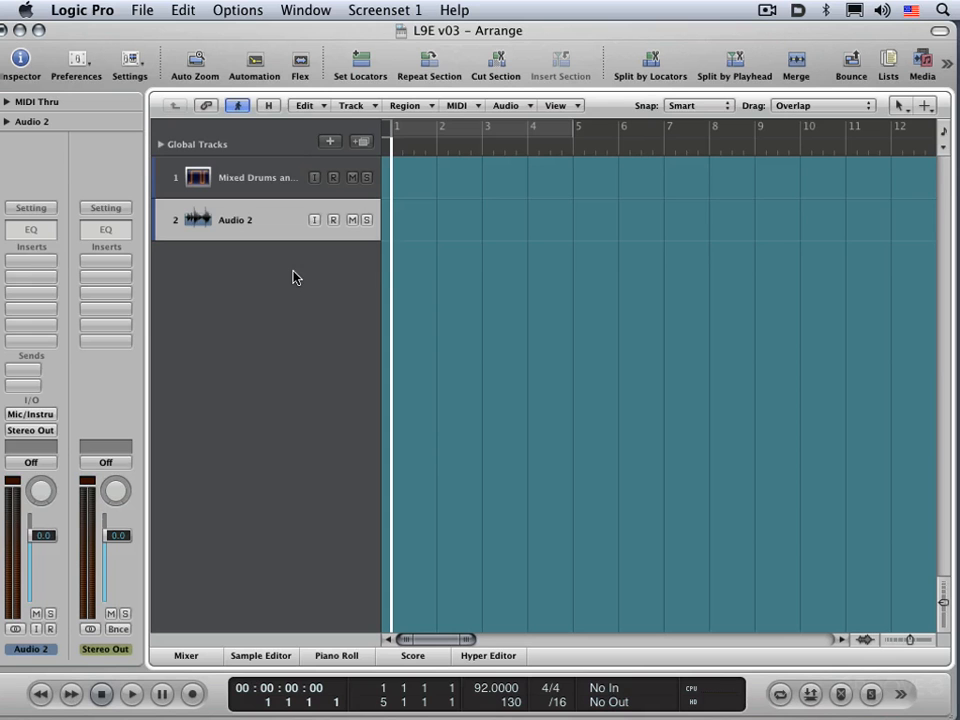
left_click(31, 210)
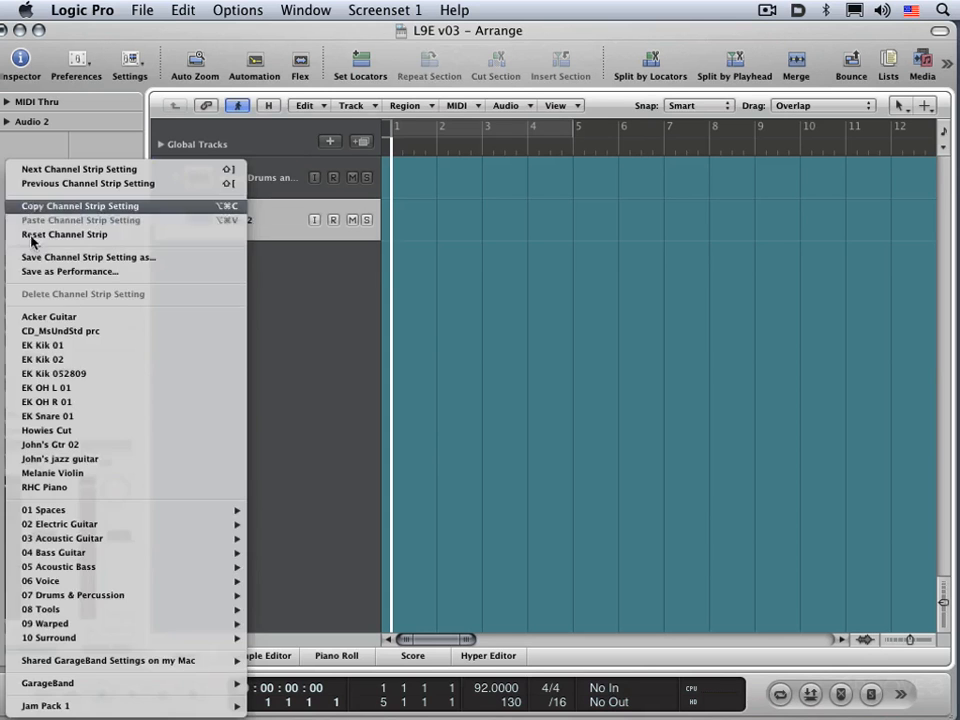
mouse_move(88, 566)
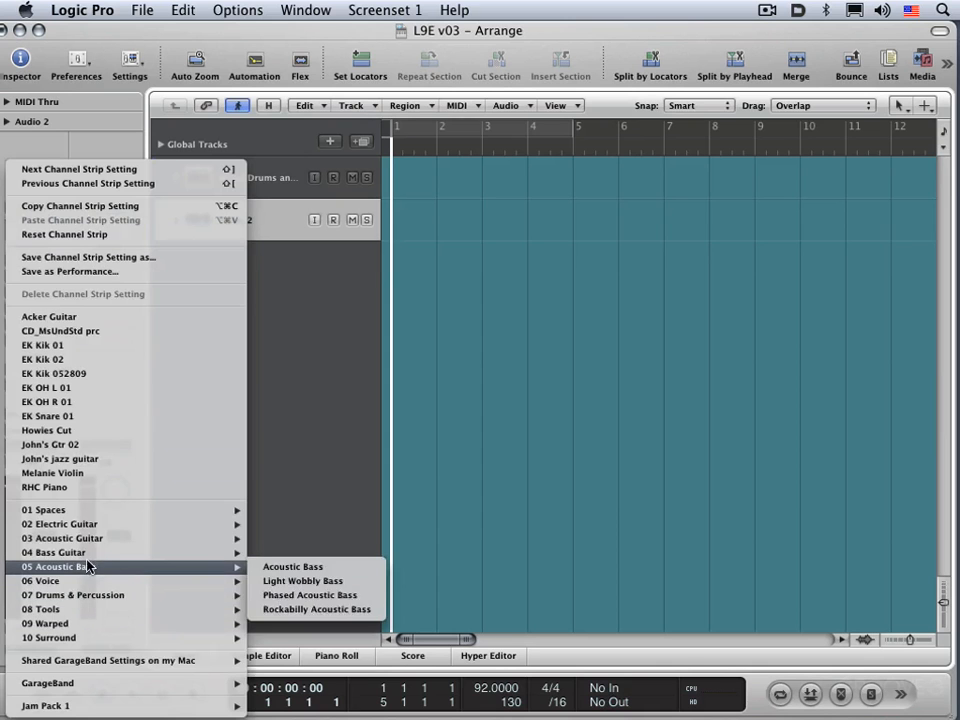
left_click(309, 589)
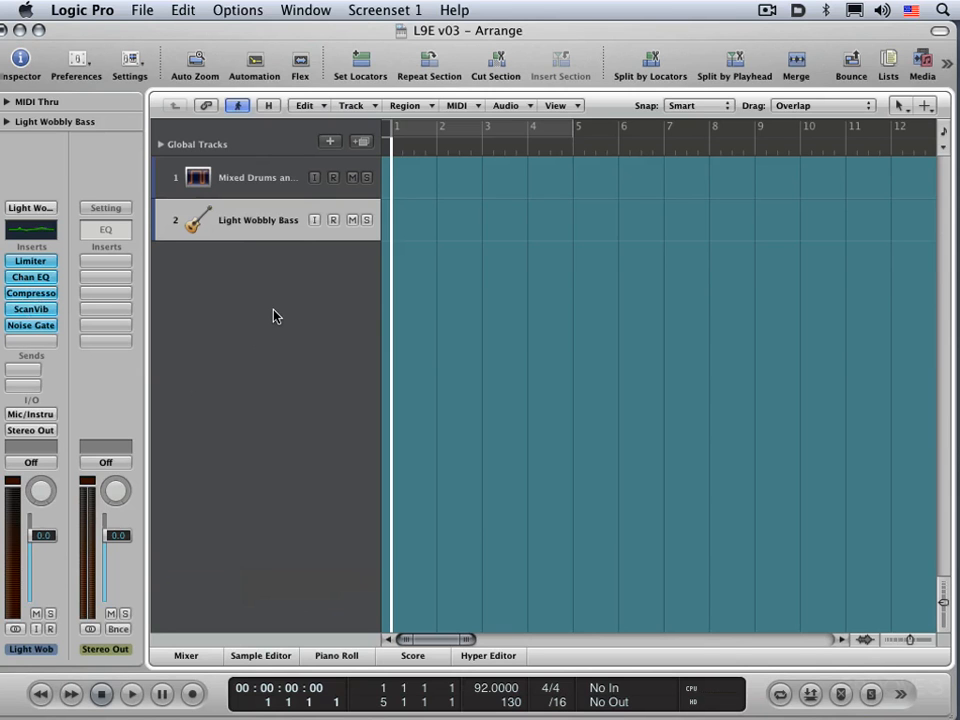
Create a new track with duplicate settings from the Light Wobbly Bass track.
left_click(362, 143)
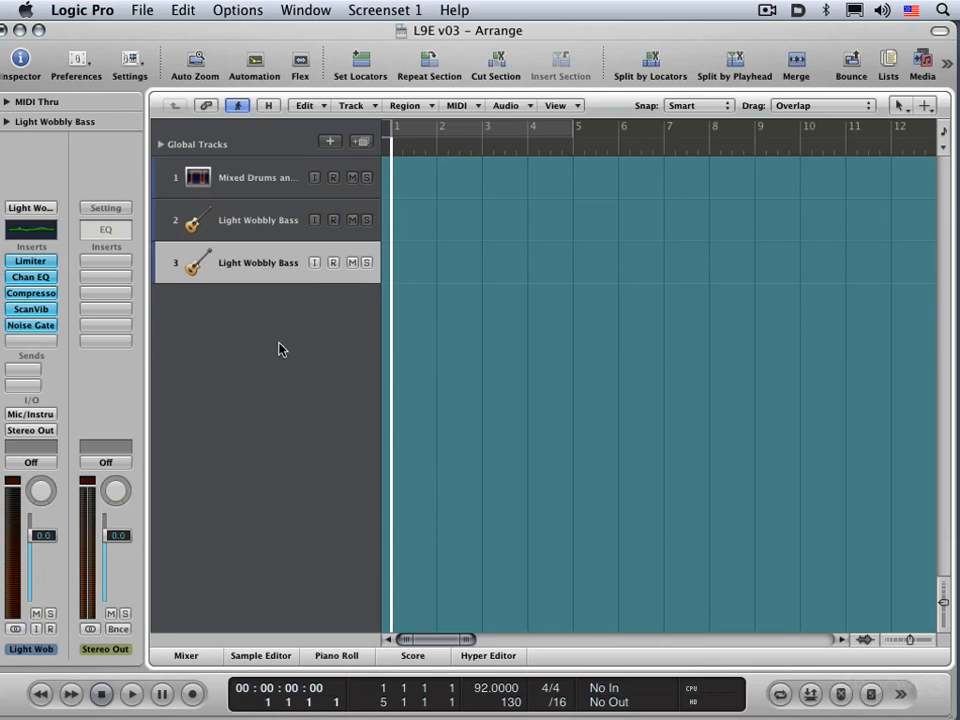
left_click(352, 105)
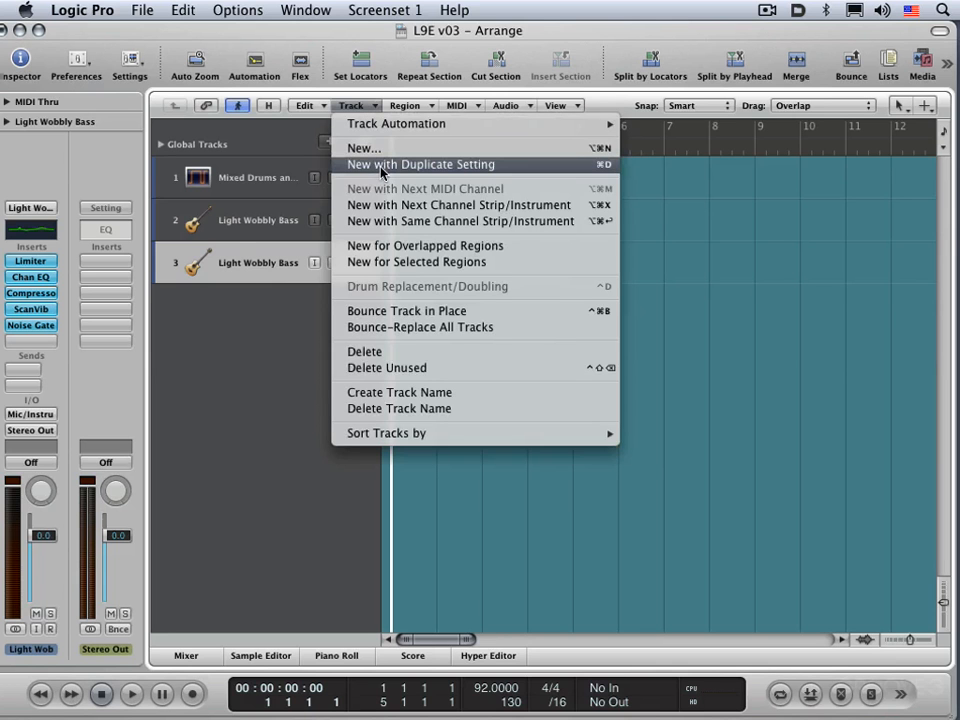
left_click(270, 360)
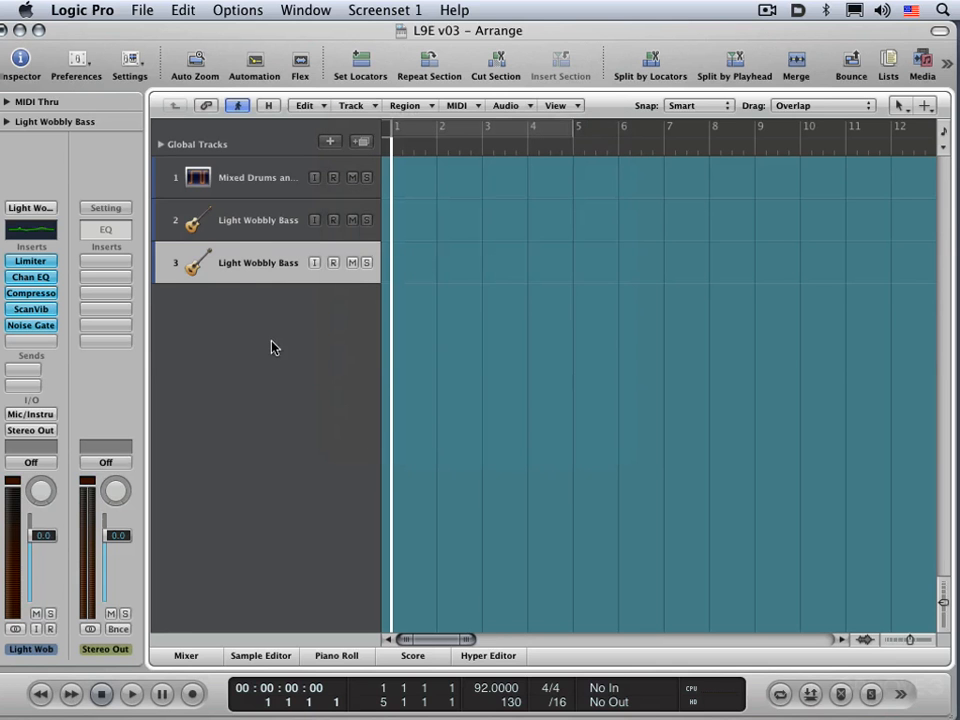
Compare the channel strips of the two Light Wobbly Bass tracks in the mixer.
key("x")
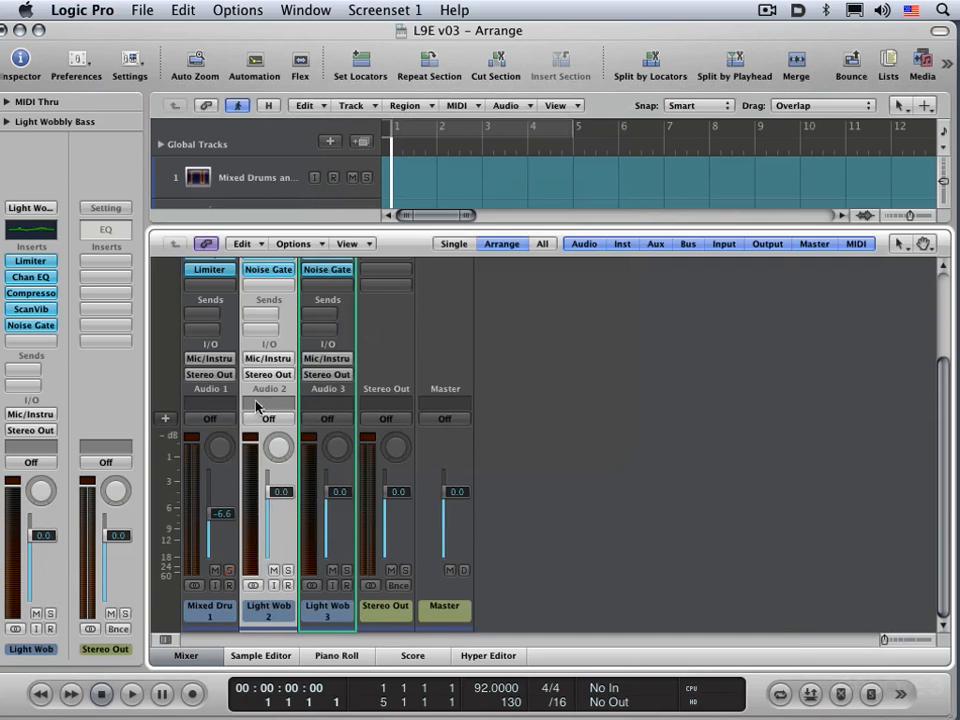
scroll(411, 446, "up", 5)
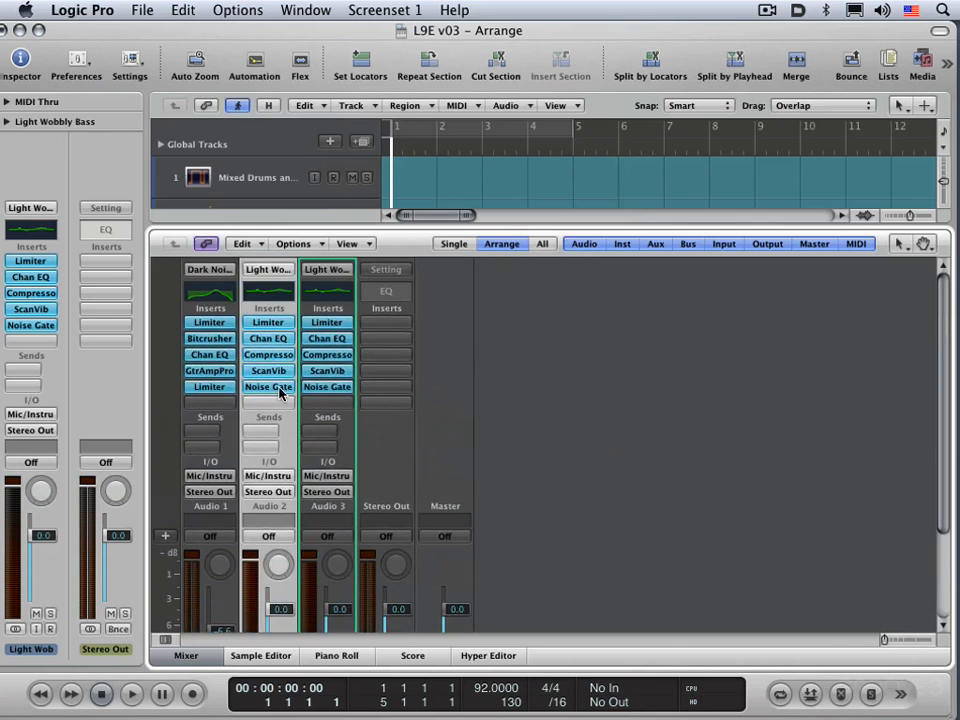
key("x")
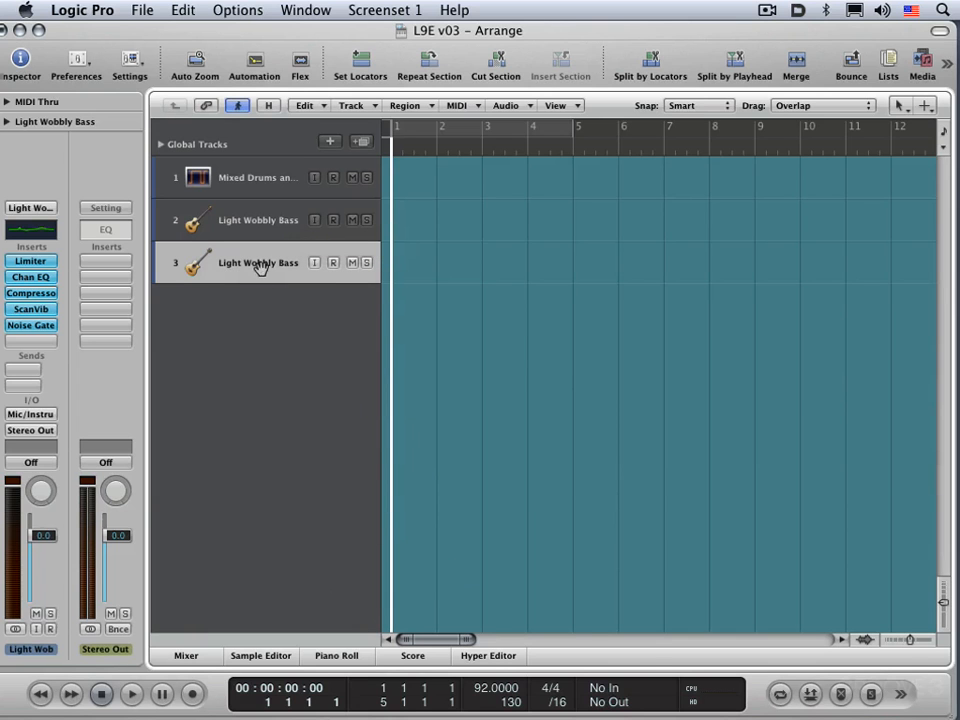
Delete both Light Wobbly Bass tracks from the arrangement.
key("super+BackSpace")
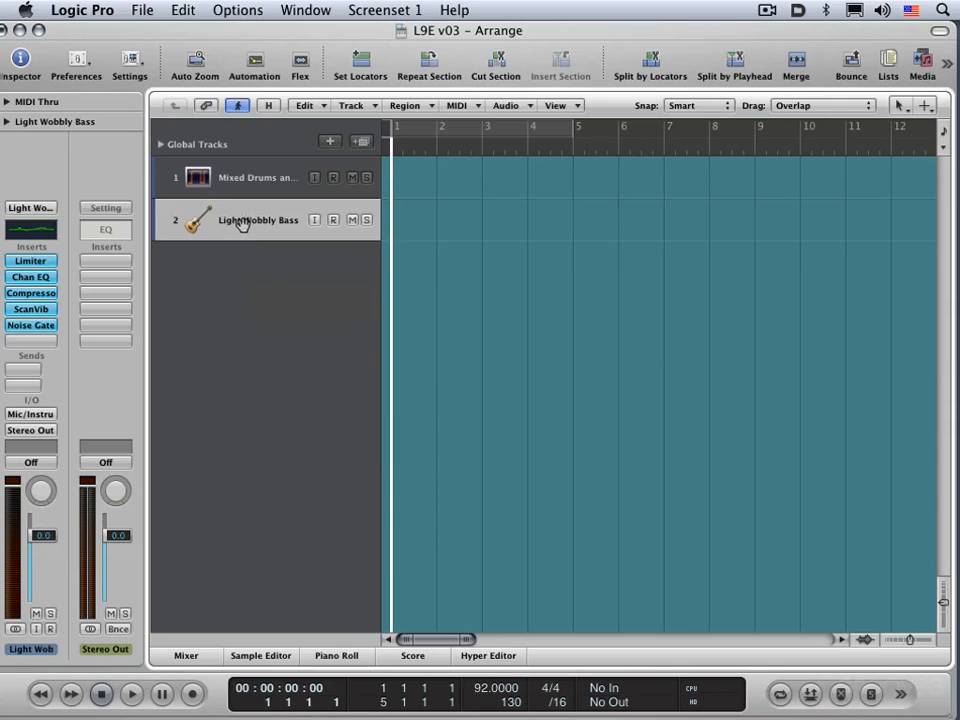
left_click_drag(257, 219, 98, 221)
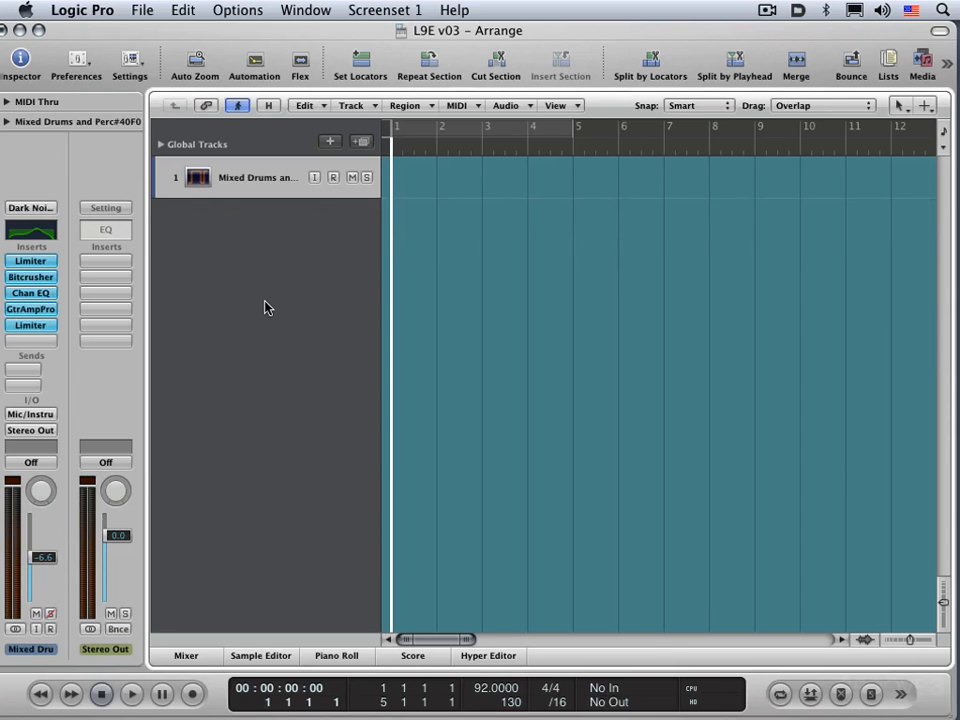
Add seven audio tracks below the Mixed Drums track, reusing the previous new-track settings.
left_click(331, 145, "alt")
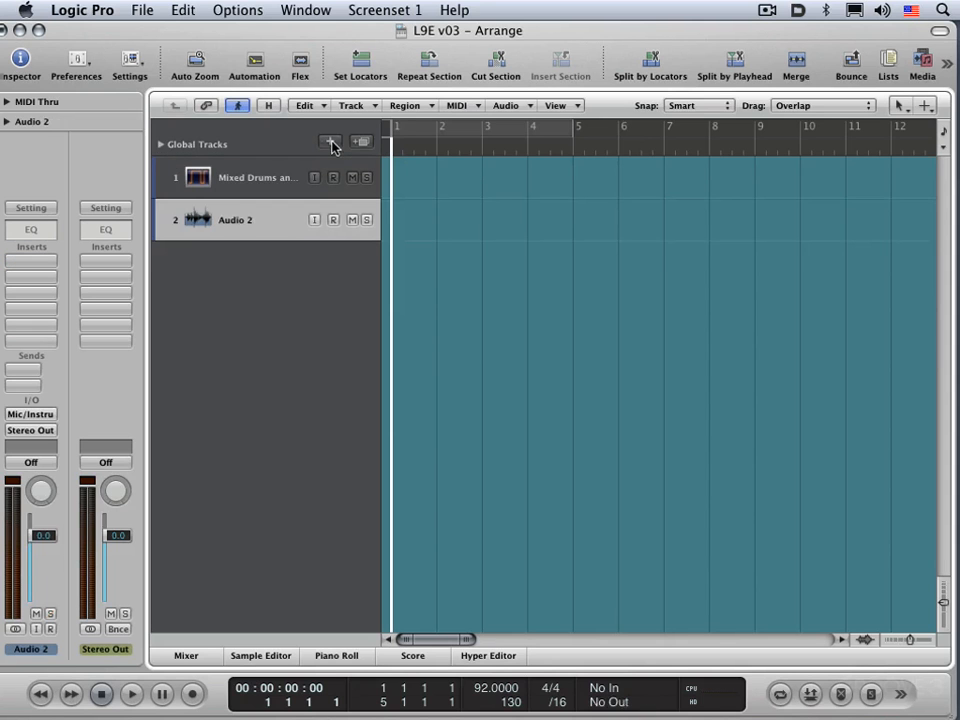
left_click(331, 145, "alt")
left_click(331, 145, "alt")
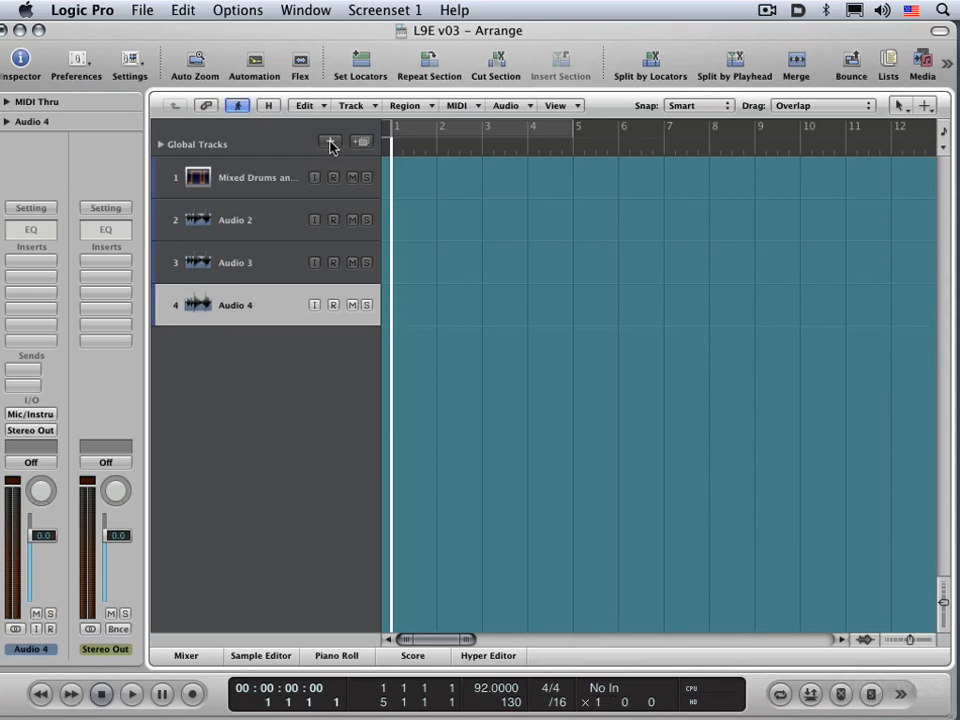
left_click(331, 145, "alt")
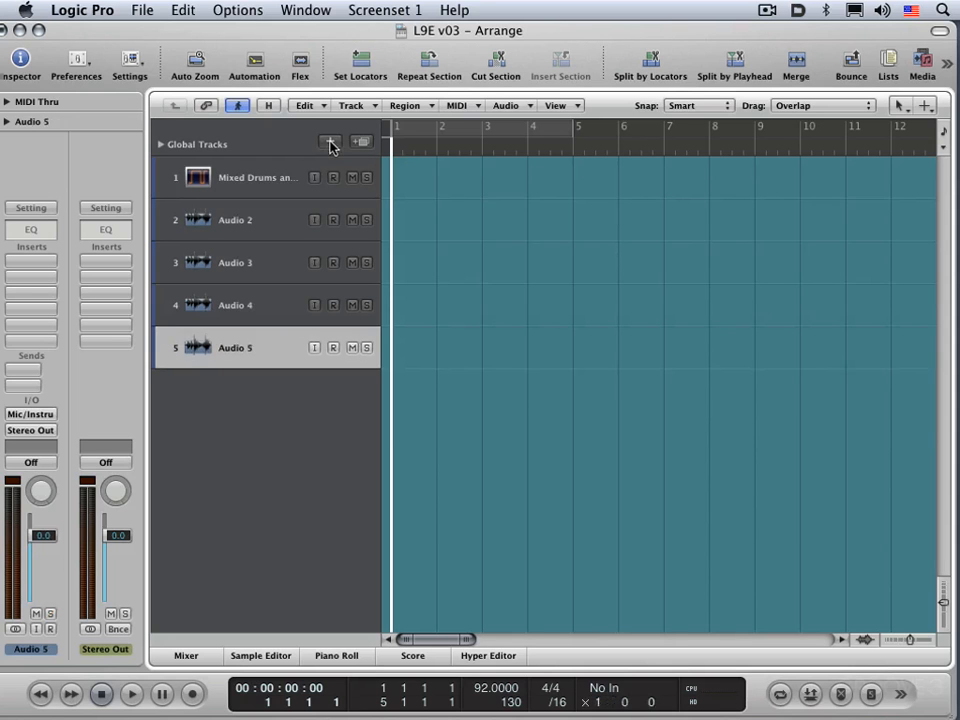
left_click(331, 145, "alt")
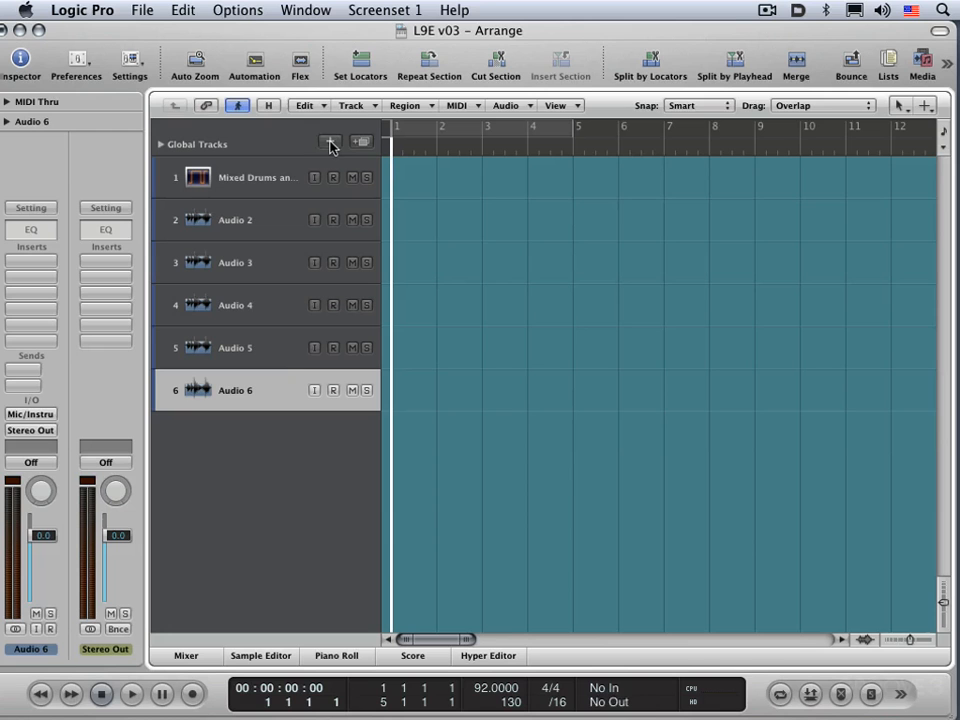
double_click(241, 445)
double_click(242, 484)
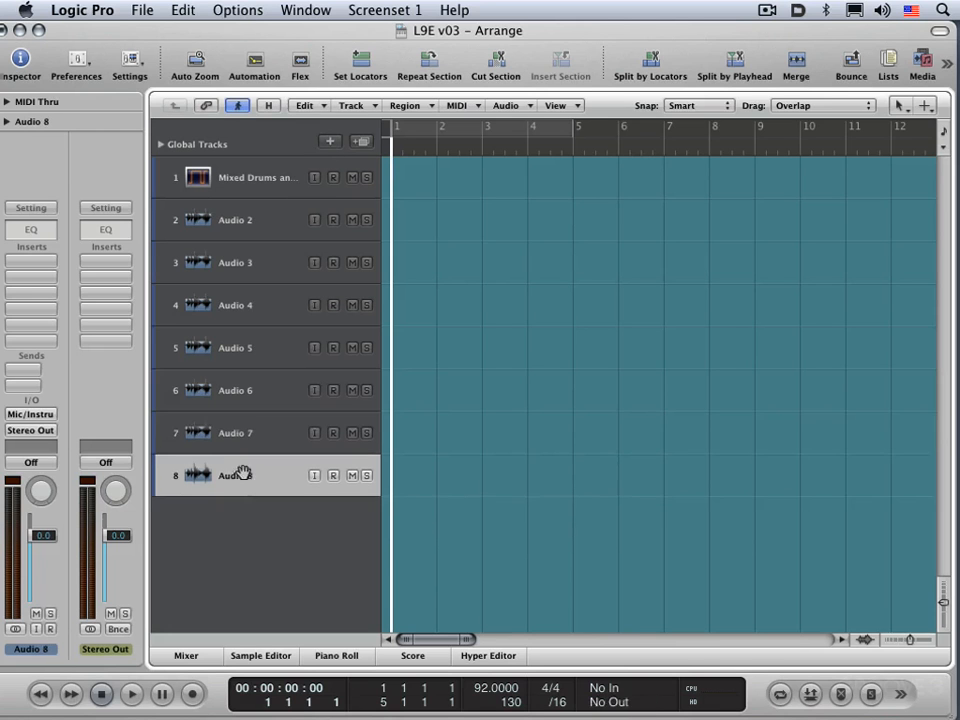
Delete all the added audio tracks, keeping only the Mixed Drums track.
key("super+BackSpace")
key("super+BackSpace")
key("super+BackSpace")
key("super+BackSpace")
key("super+BackSpace")
key("super+BackSpace")
key("super+BackSpace")
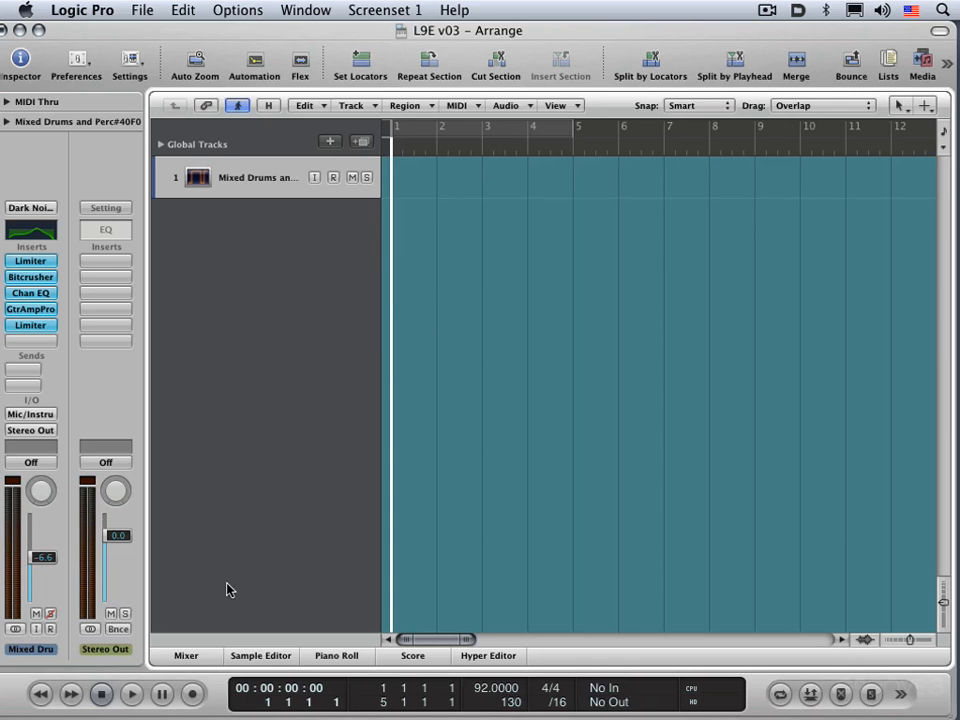
Create one software instrument track below the Mixed Drums track with output 1-2.
left_click(330, 145)
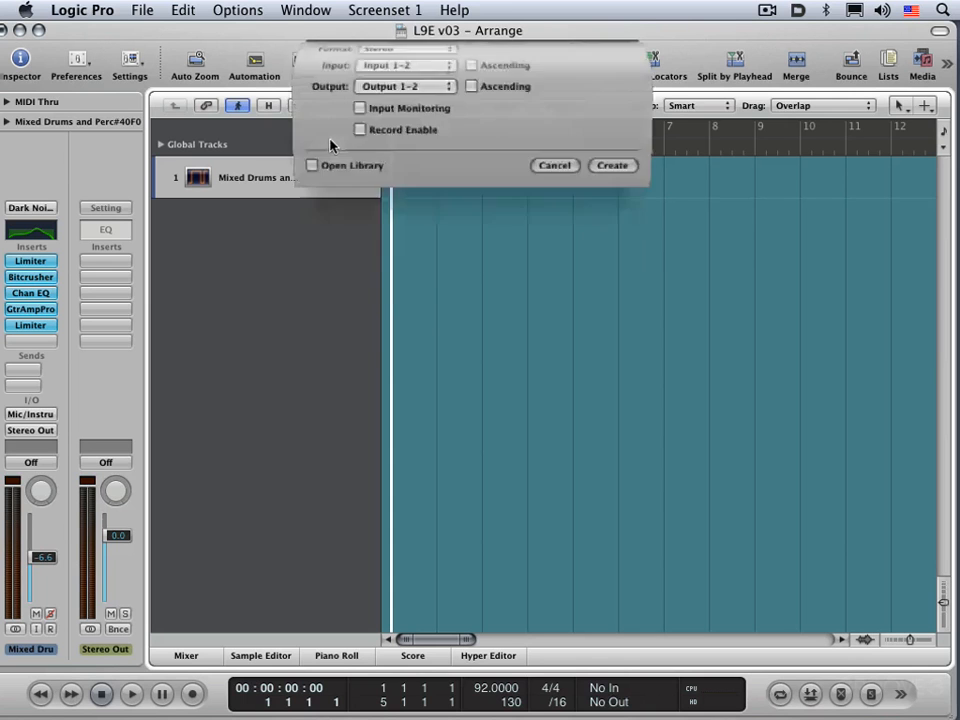
left_click(371, 118)
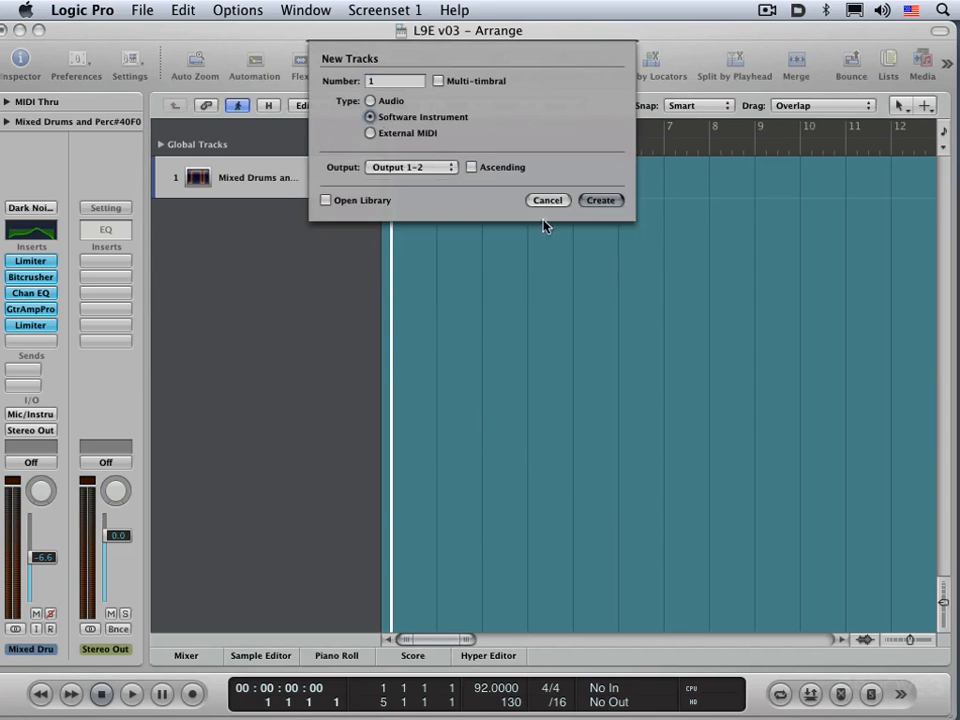
left_click(600, 201)
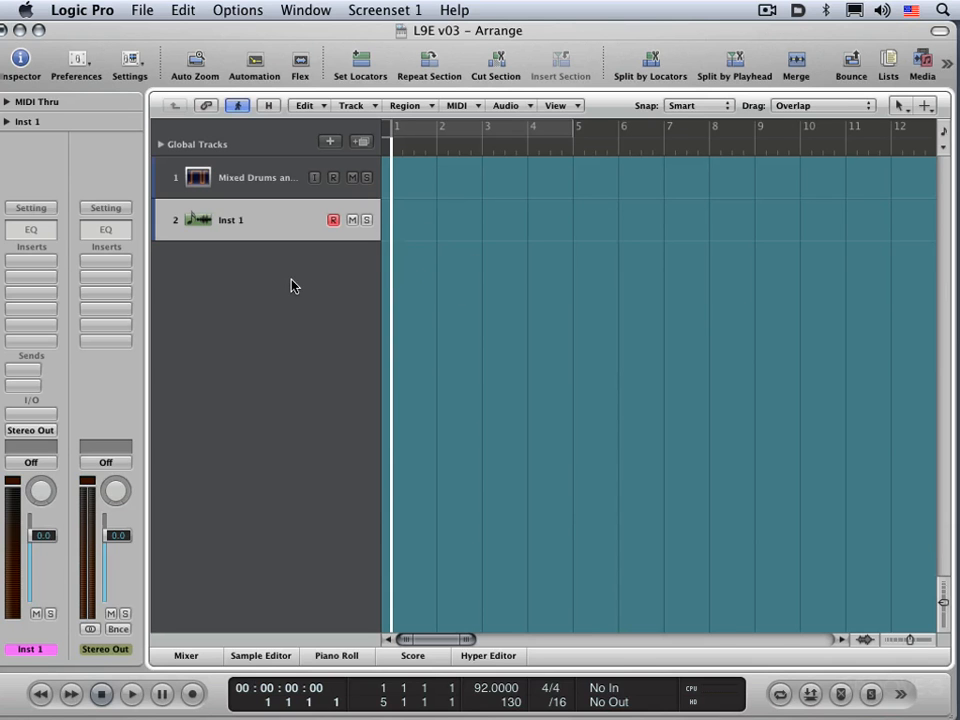
Add five more tracks that share the same channel strip as the Inst 1 track.
left_click(378, 106)
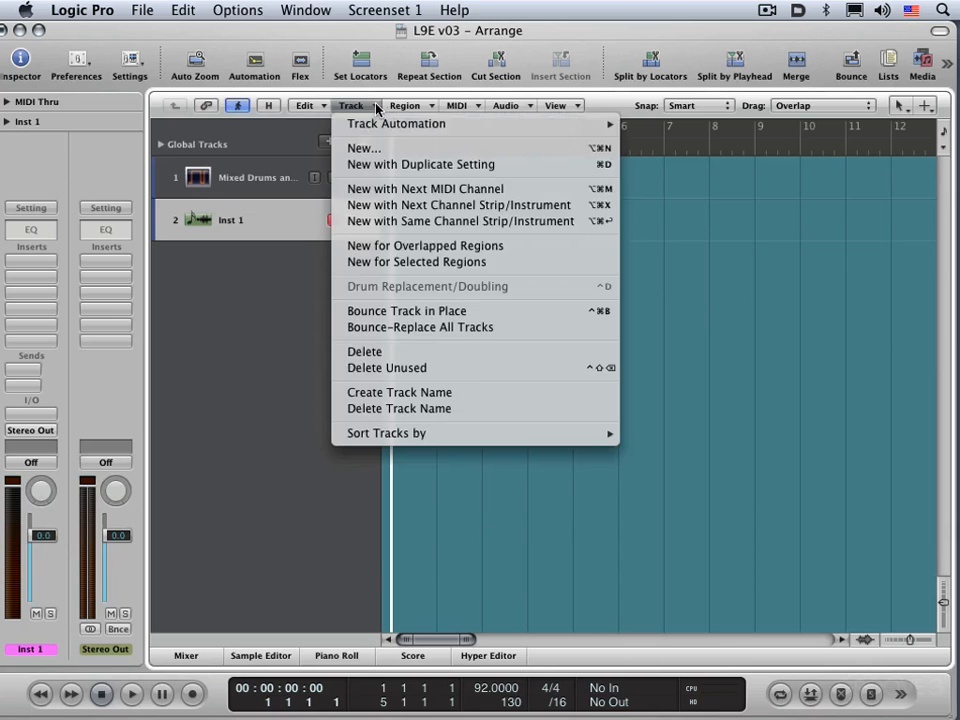
left_click(518, 226)
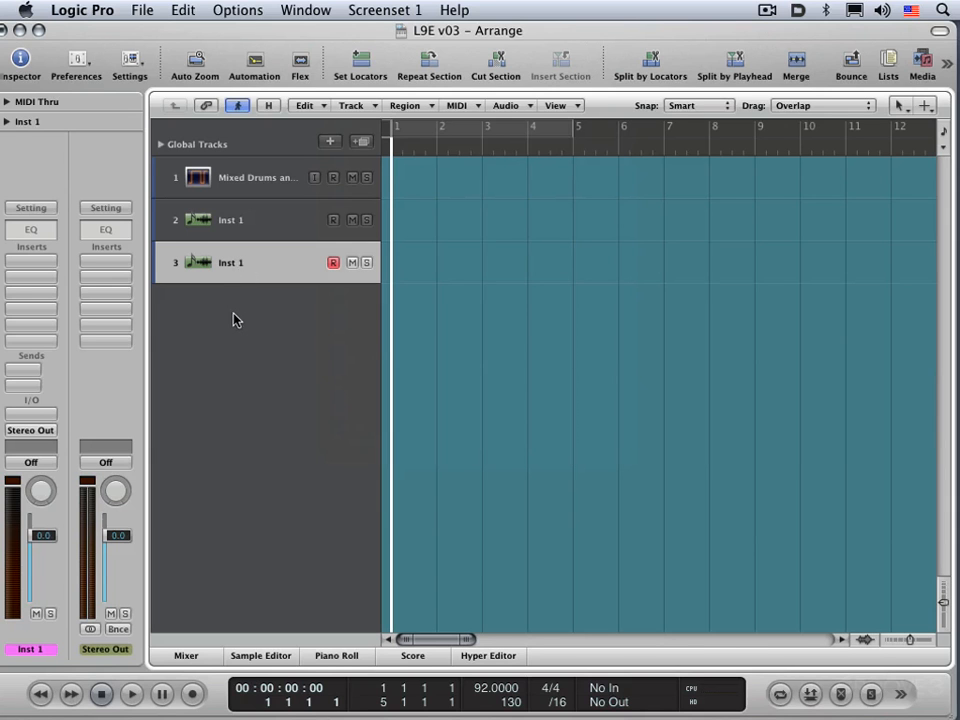
key("super+d")
key("super+d")
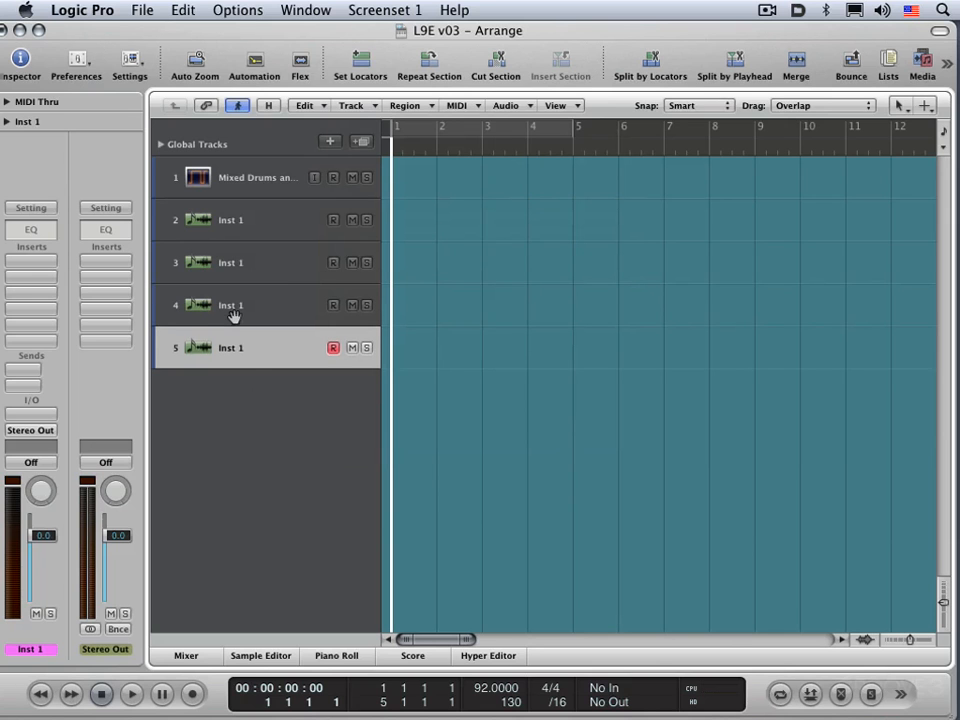
left_click(364, 141)
left_click(364, 141)
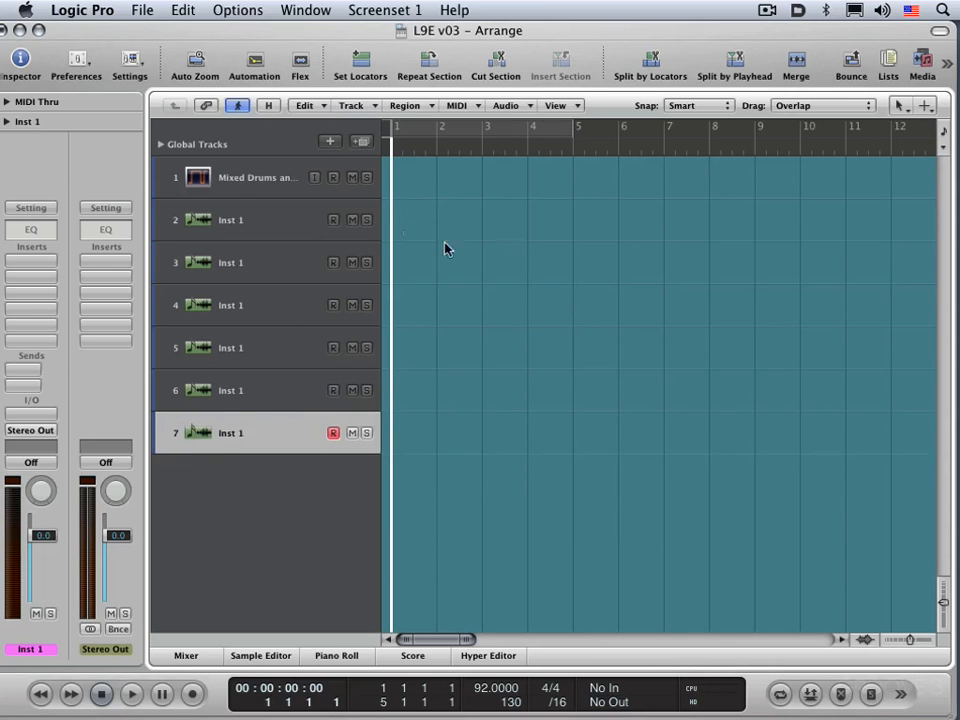
Delete all the Inst 1 tracks, keeping only the Mixed Drums track.
key("super+BackSpace")
key("super+BackSpace")
key("super+BackSpace")
key("super+BackSpace")
key("super+BackSpace")
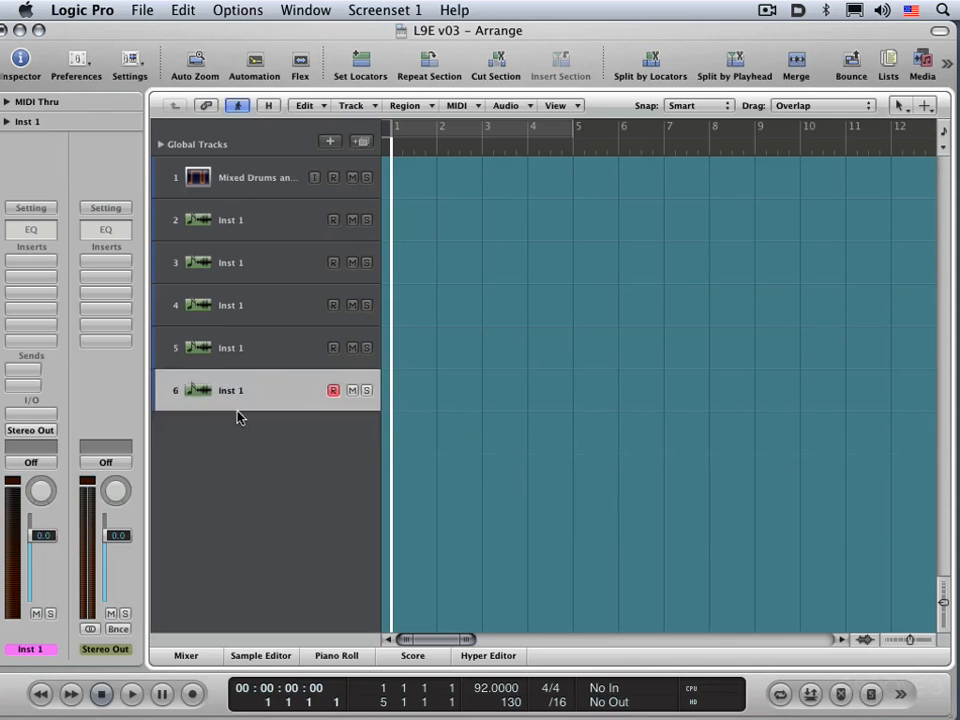
key("super+BackSpace")
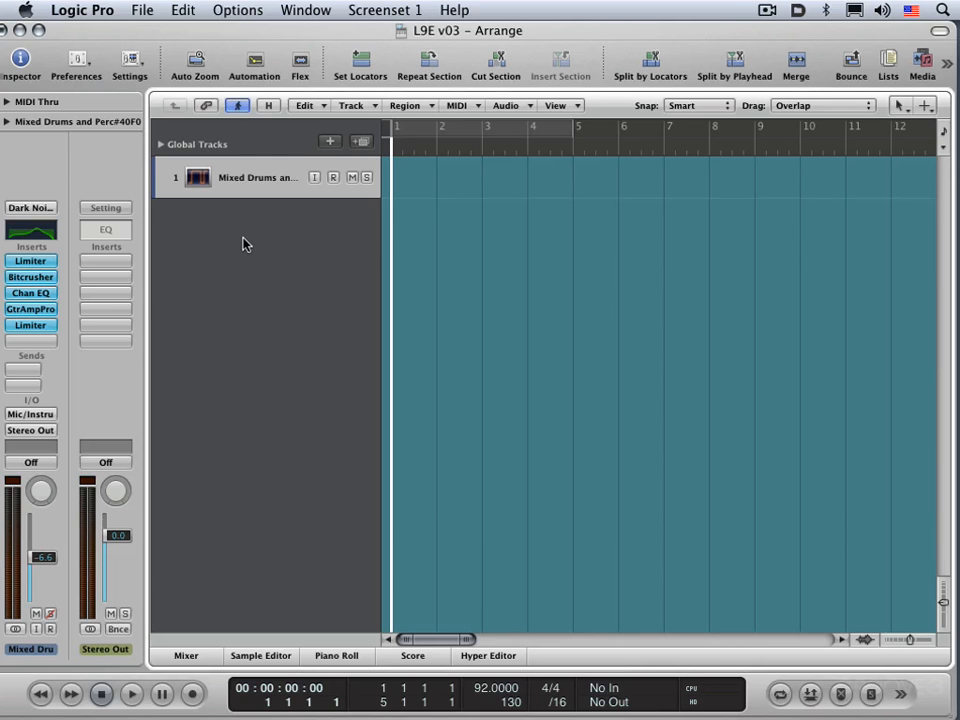
Add seven audio tracks, Audio 2 to Audio 8, below the Mixed Drums track without using the new-tracks dialog.
key("alt+super+a")
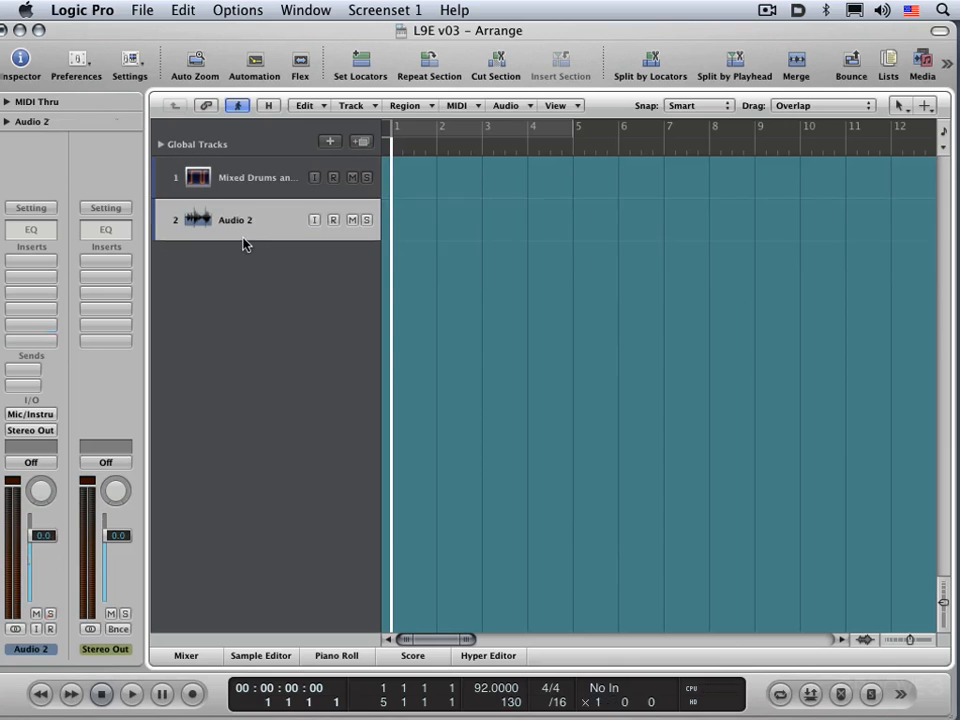
key("alt+super+a")
key("alt+super+a")
key("alt+super+a")
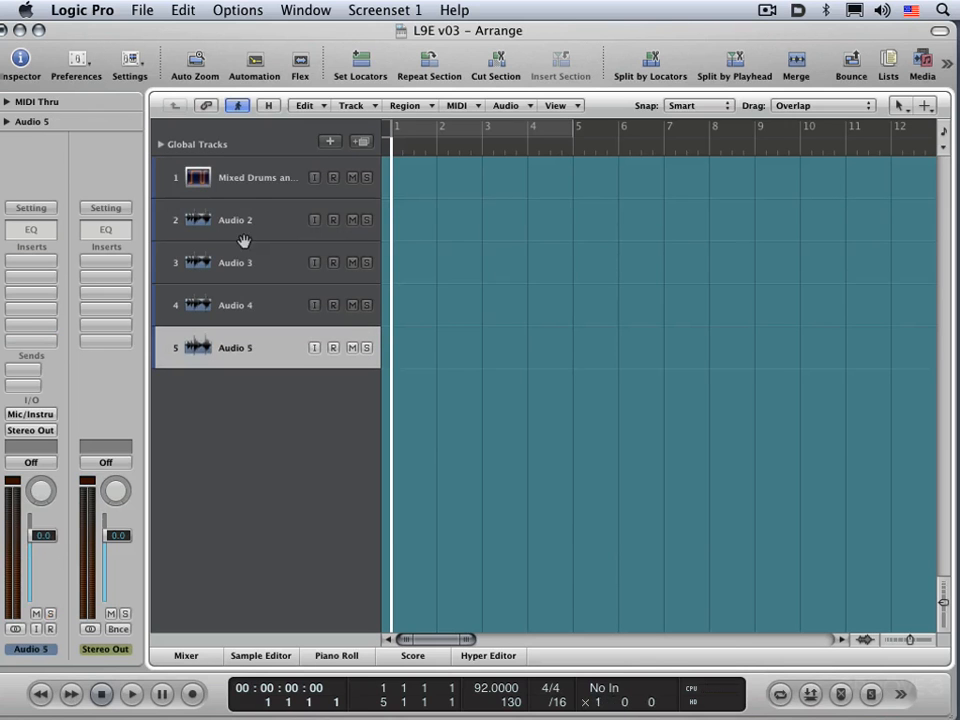
left_click(330, 141, "alt")
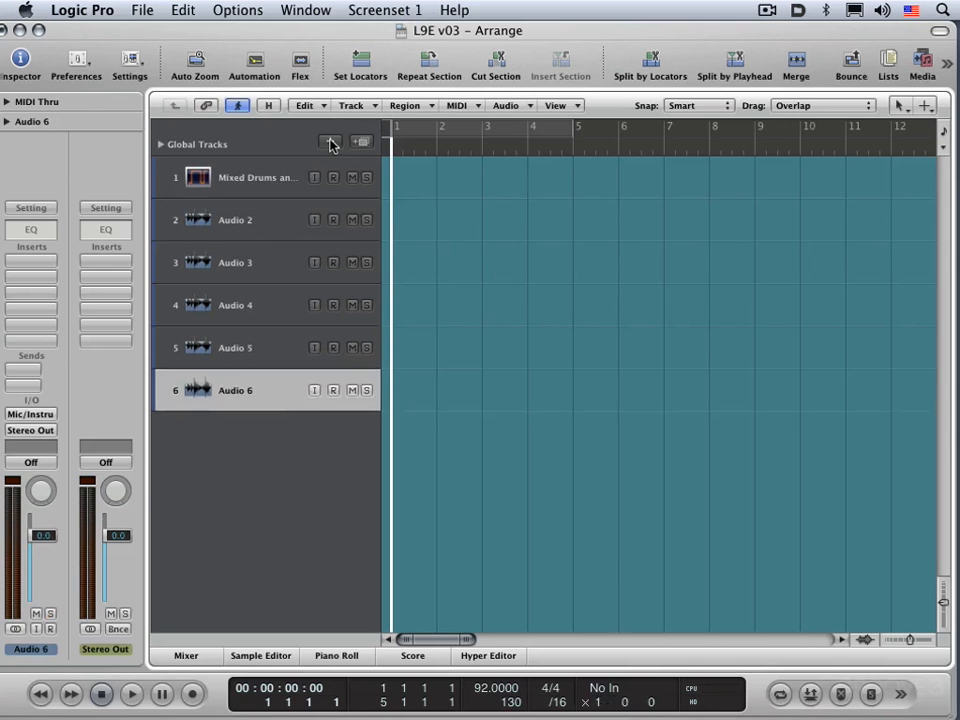
left_click(330, 141, "alt")
left_click(330, 141, "alt")
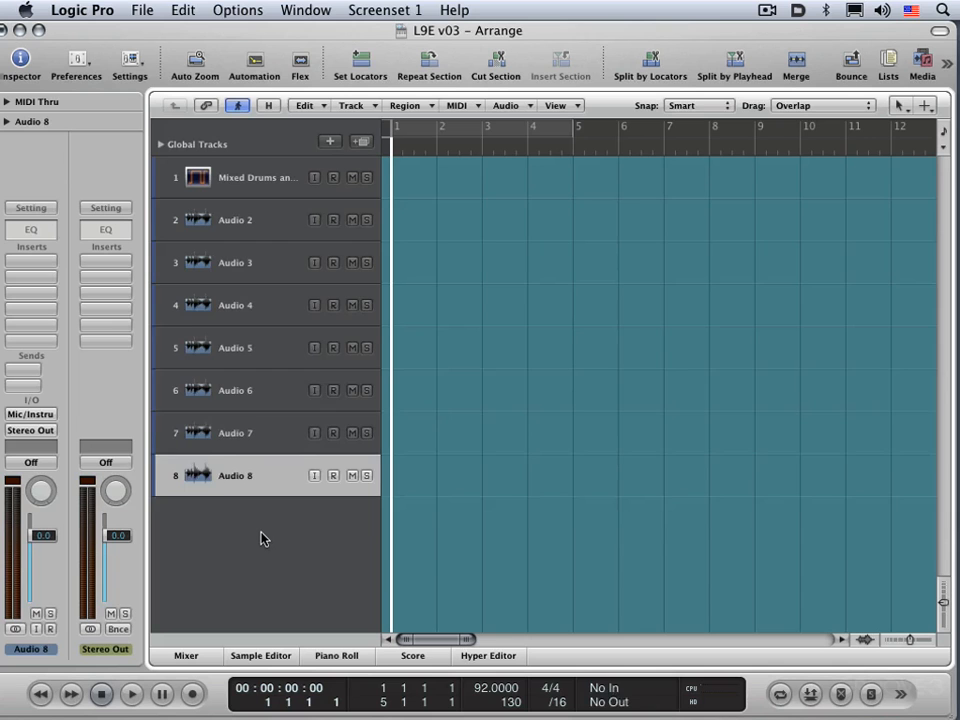
Delete the tracks Audio 2 to Audio 8, leaving just the Mixed Drums track.
key("super+BackSpace")
key("super+BackSpace")
key("super+BackSpace")
key("super+BackSpace")
key("super+BackSpace")
key("super+BackSpace")
key("super+BackSpace")
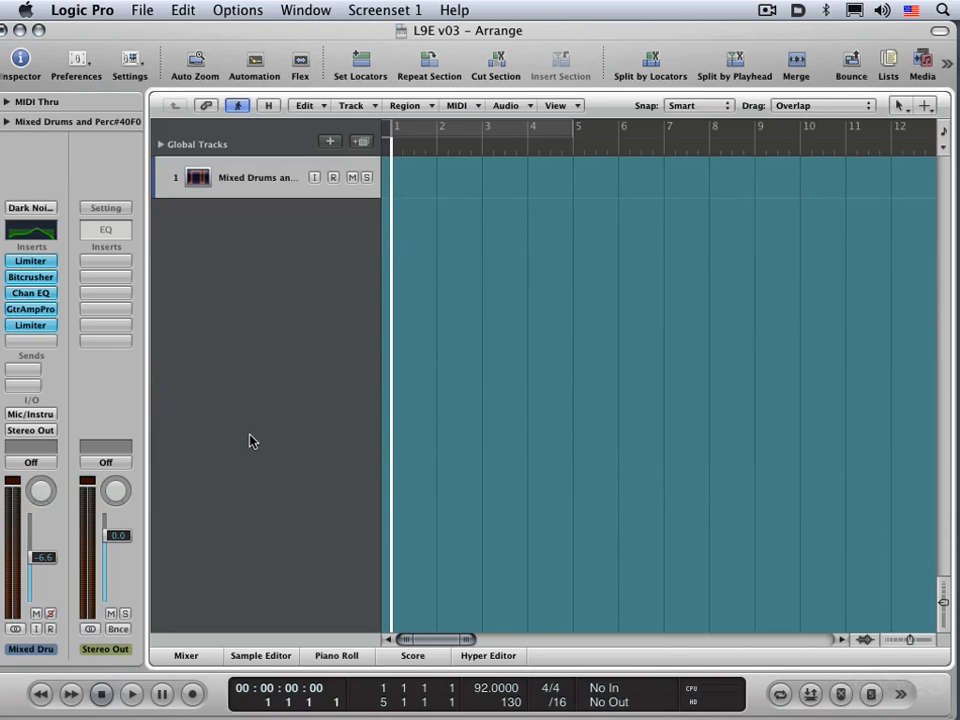
Create four multi-timbral software instrument tracks with output 1-2.
double_click(264, 356)
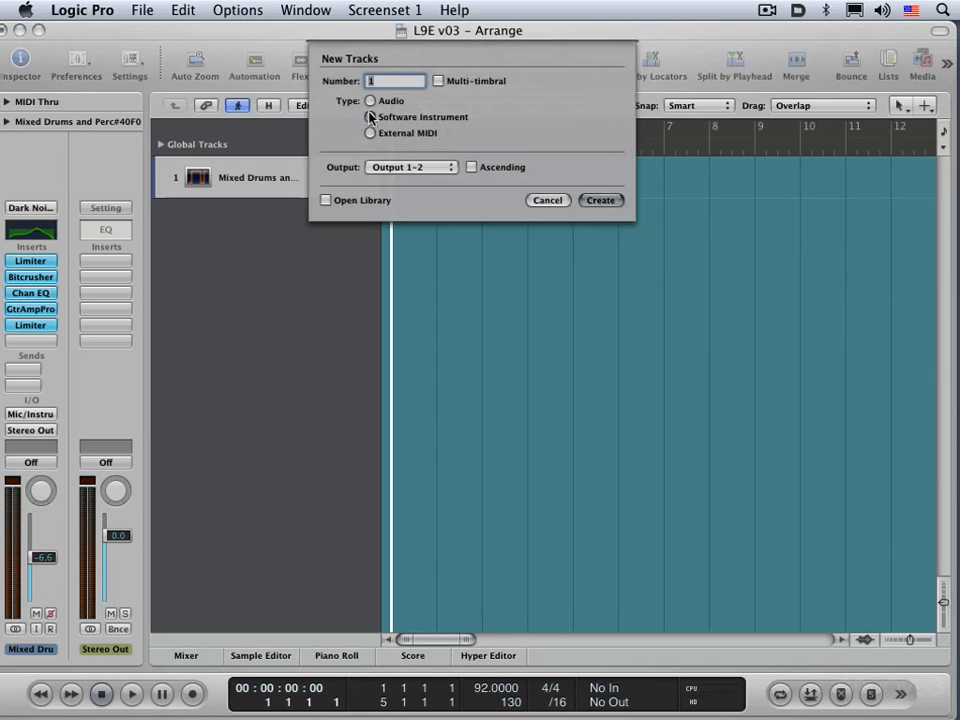
type("16")
left_click(438, 80)
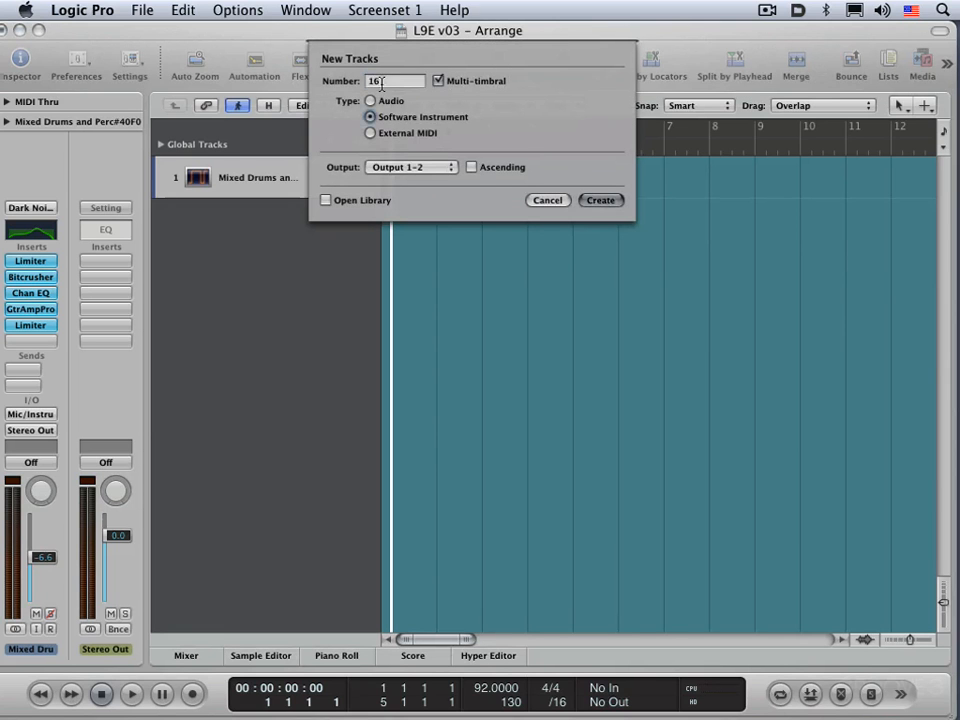
double_click(381, 85)
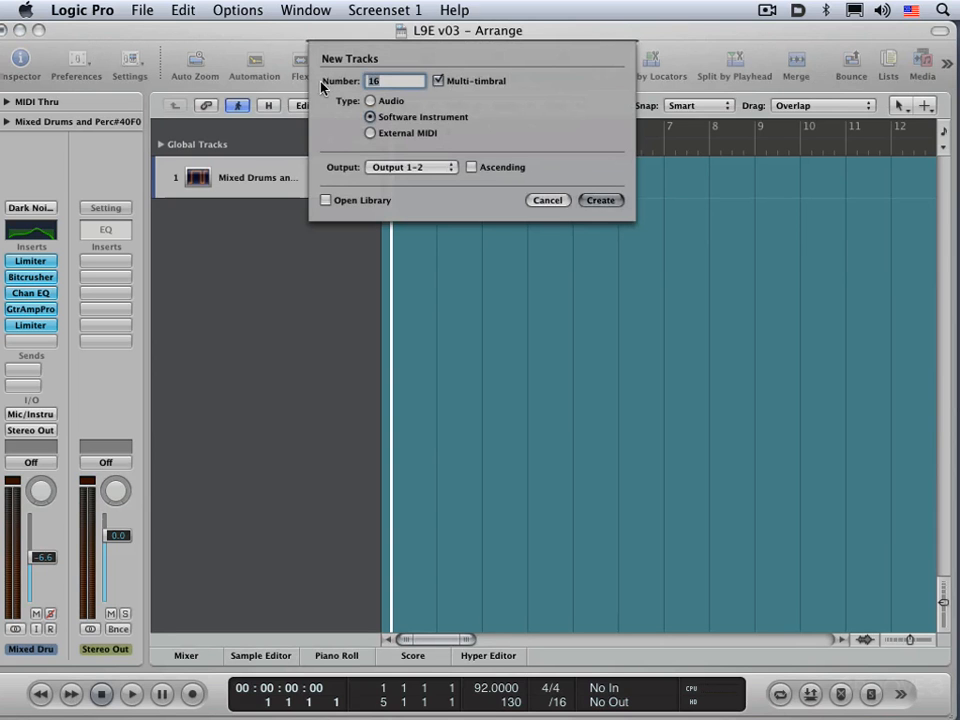
type("4")
left_click(600, 201)
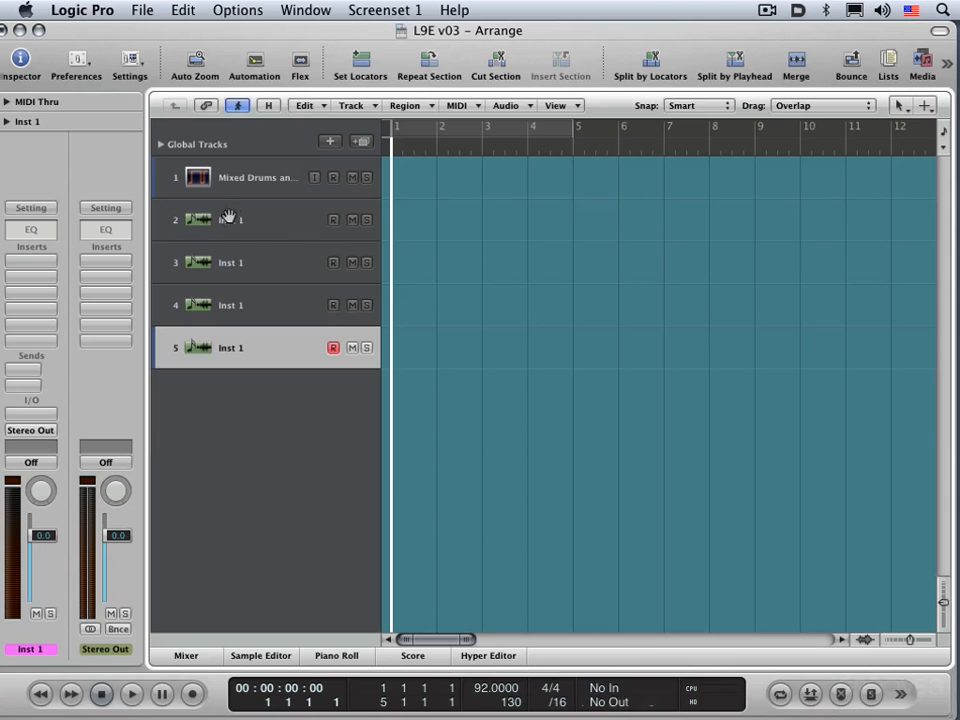
Expand the track parameters and check the MIDI channel of each of the four Inst 1 tracks.
left_click(8, 121)
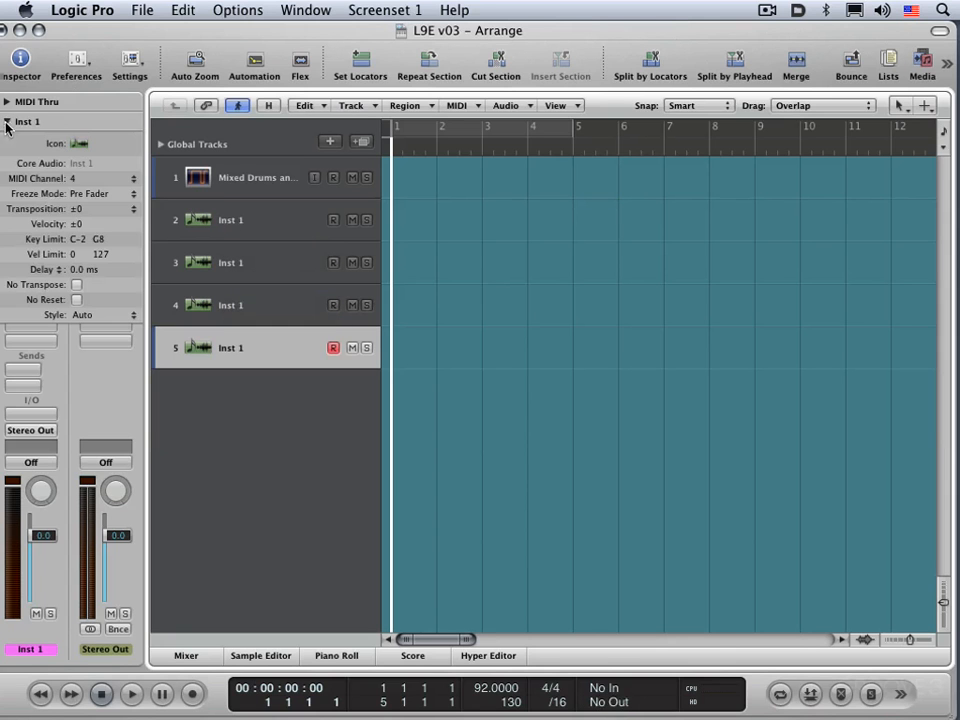
left_click(250, 223)
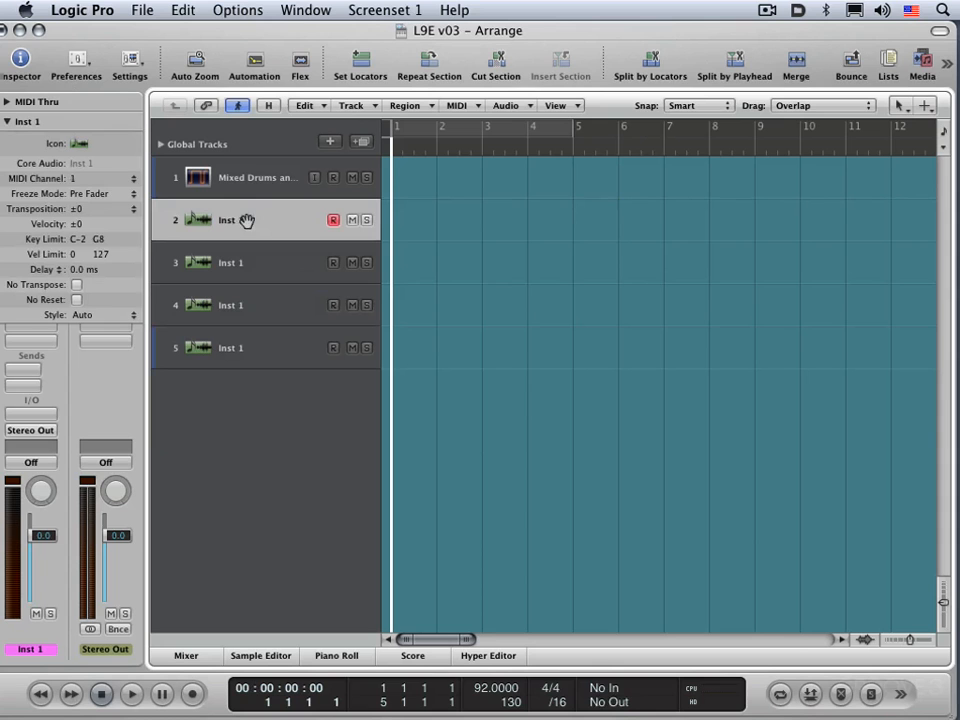
left_click(208, 259)
left_click(189, 316)
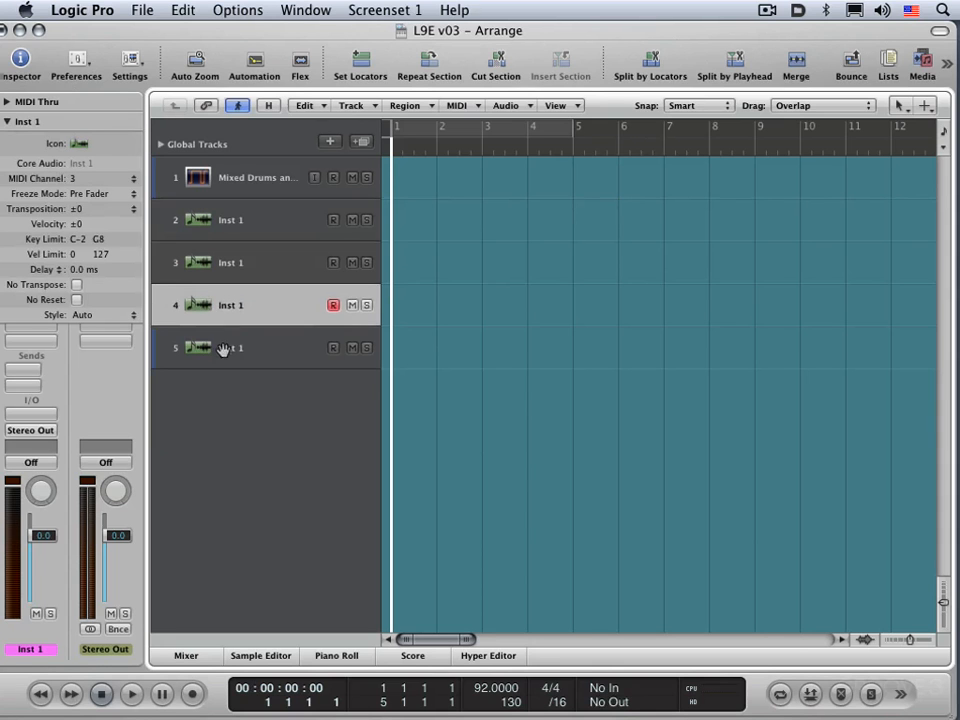
left_click(222, 349)
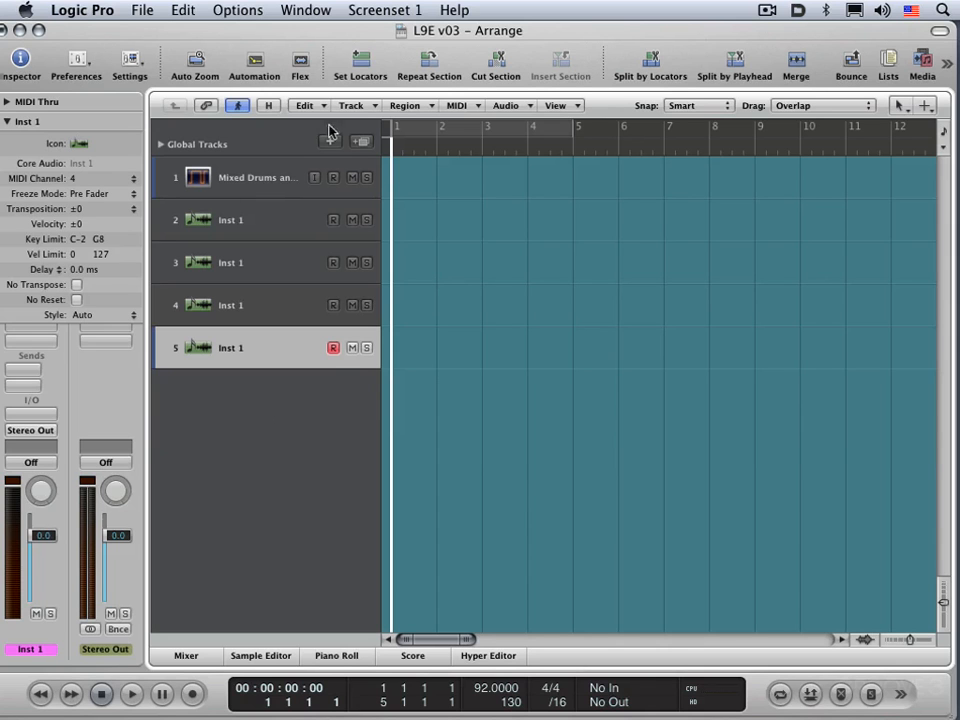
Add three more Inst 1 tracks, each using the next MIDI channel.
left_click(352, 105)
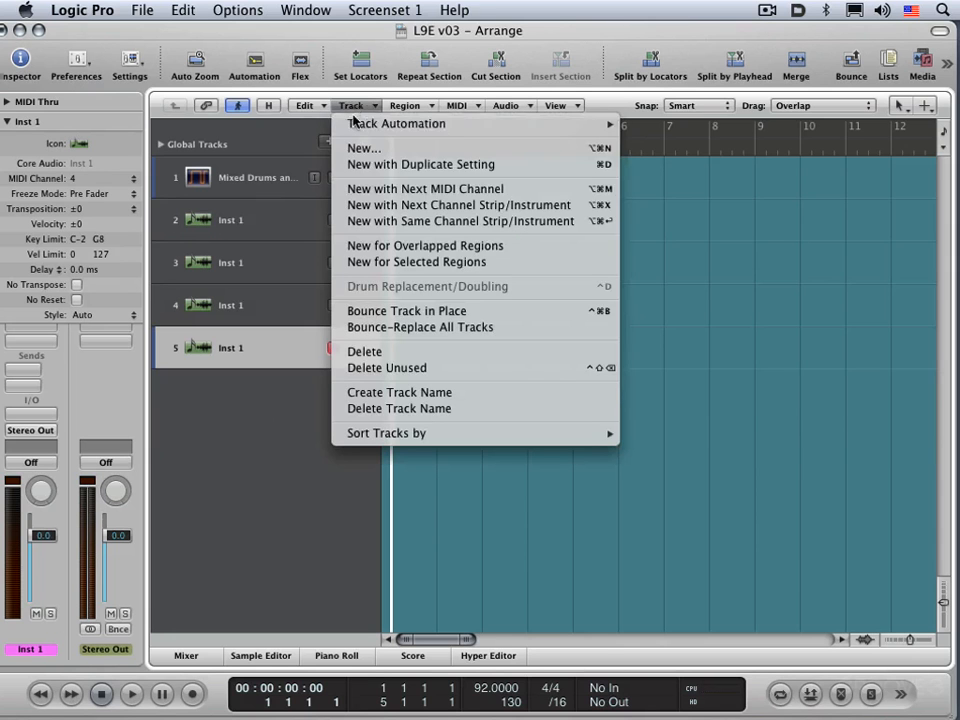
left_click(386, 191)
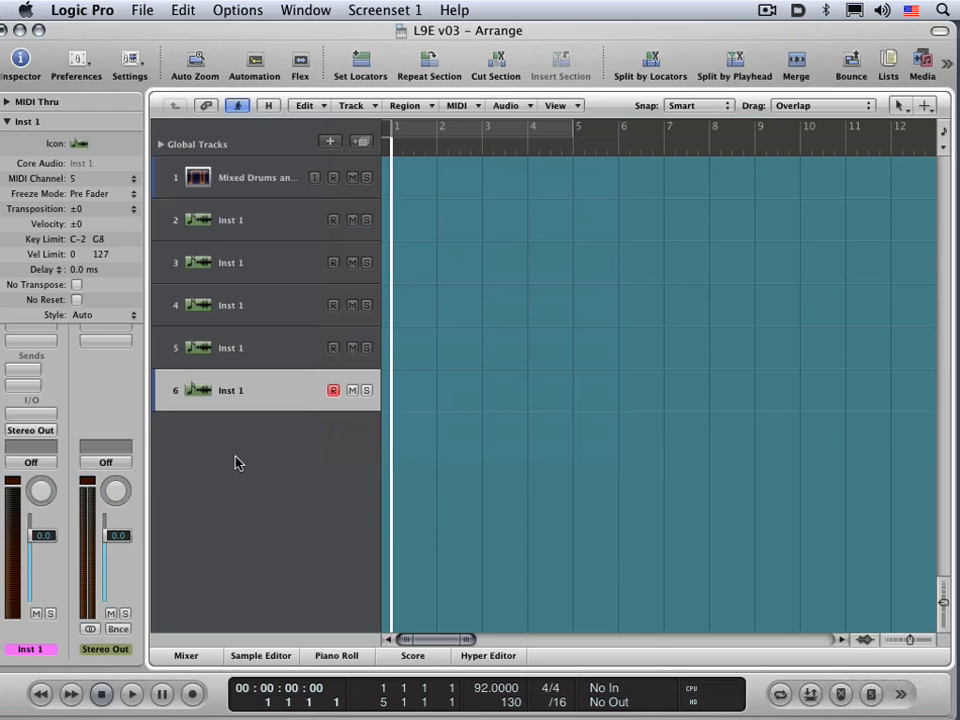
key("ctrl+Return")
key("ctrl+Return")
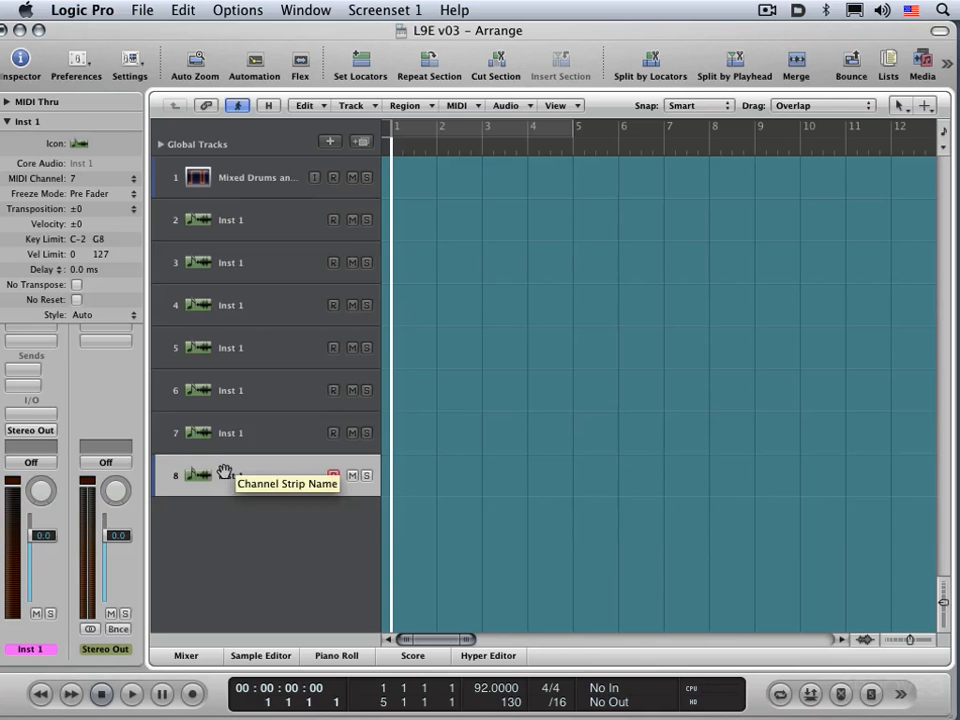
Delete all the multi-timbral Inst 1 tracks so that only Mixed Drums remains.
key("ctrl+BackSpace")
key("ctrl+BackSpace")
key("ctrl+BackSpace")
key("ctrl+BackSpace")
key("ctrl+BackSpace")
key("ctrl+BackSpace")
key("ctrl+BackSpace")
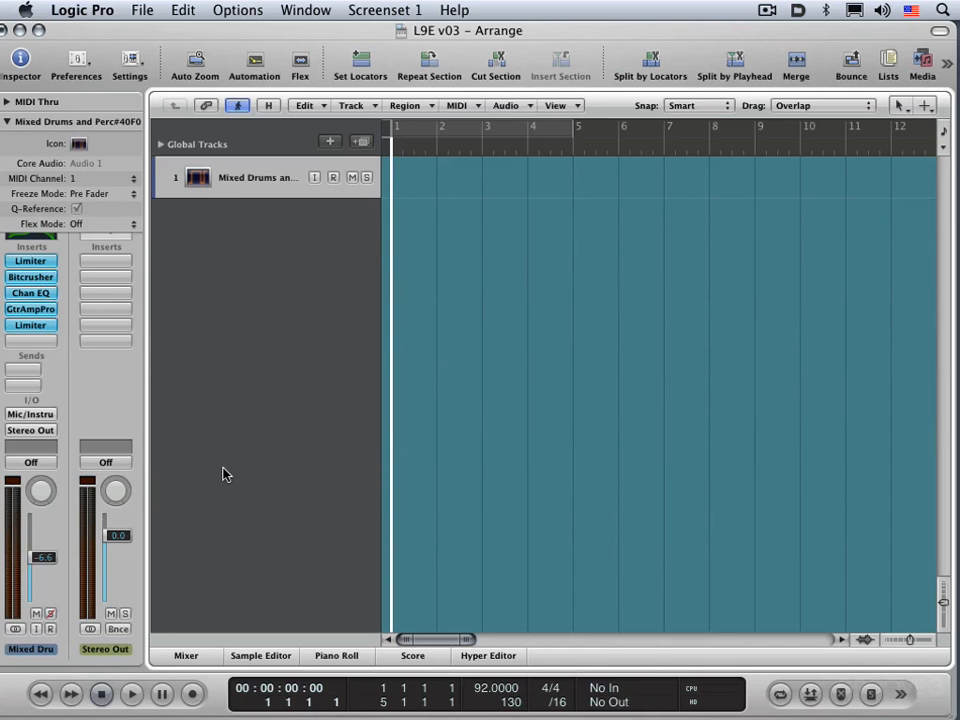
Bring back the audio tracks Audio 2 to Audio 7 and duplicate the Audio 2 track between Audio 6 and Audio 7.
key("ctrl+z")
key("ctrl+z")
key("ctrl+z")
key("ctrl+z")
key("ctrl+z")
key("ctrl+z")
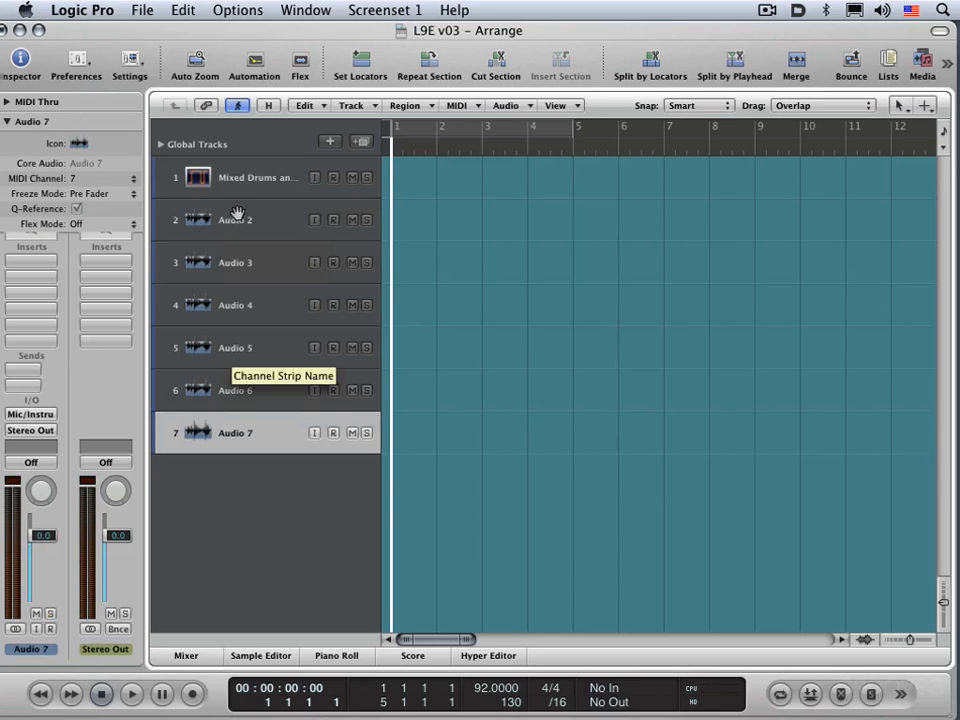
left_click_drag(234, 219, 257, 392)
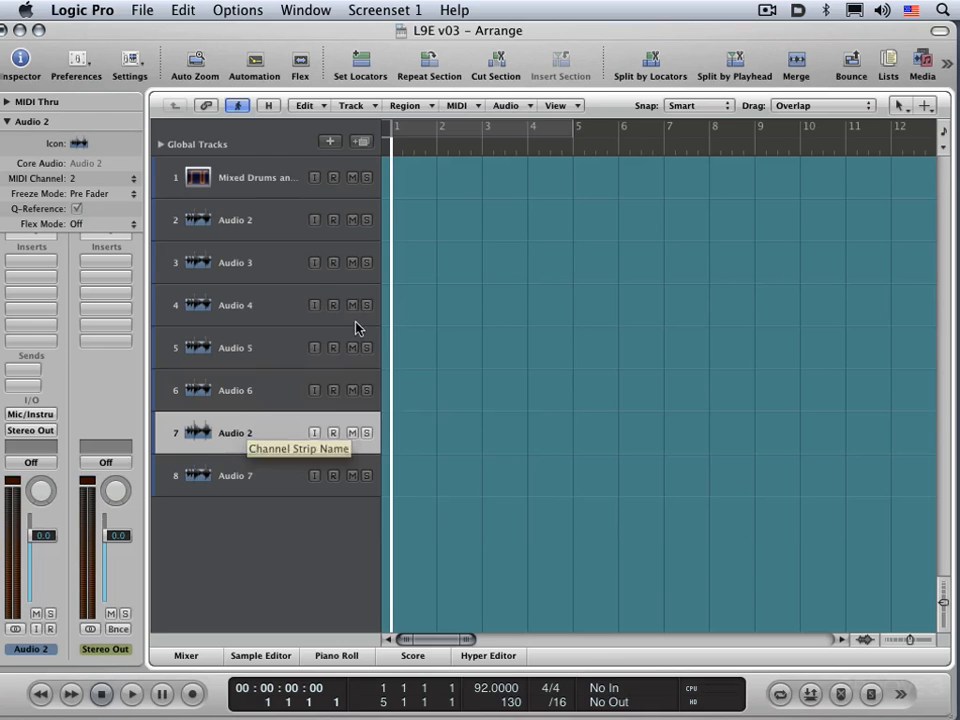
Draw four empty one-bar regions on the first Audio 2 track at bars 2, 4, 6 and 9.
key("Escape")
key("2")
left_click(455, 225)
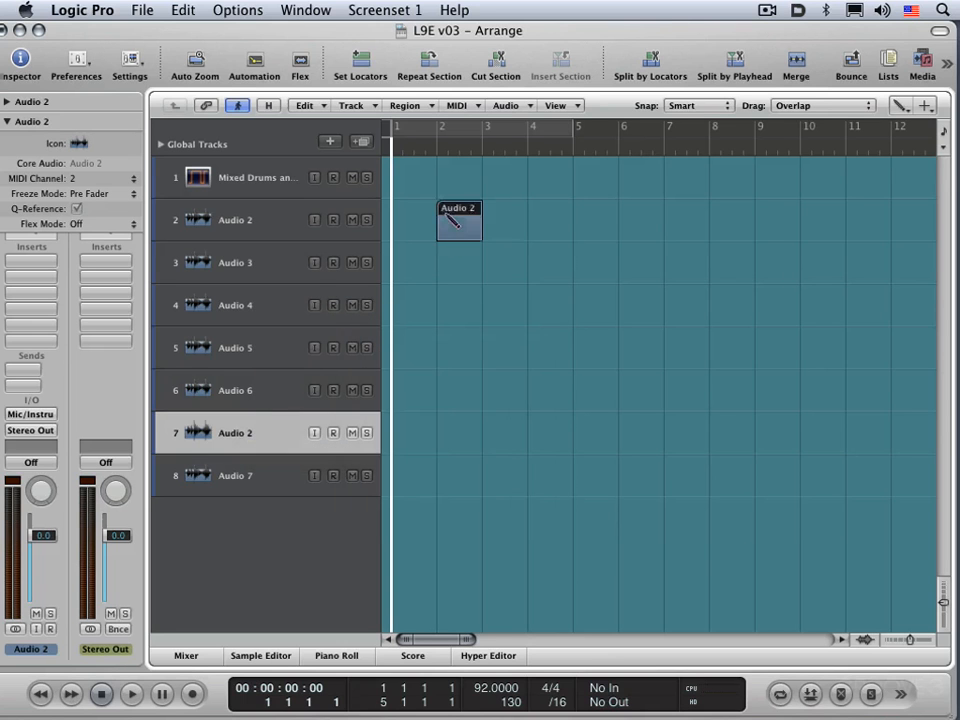
left_click(526, 233)
left_click(652, 235)
left_click(792, 228)
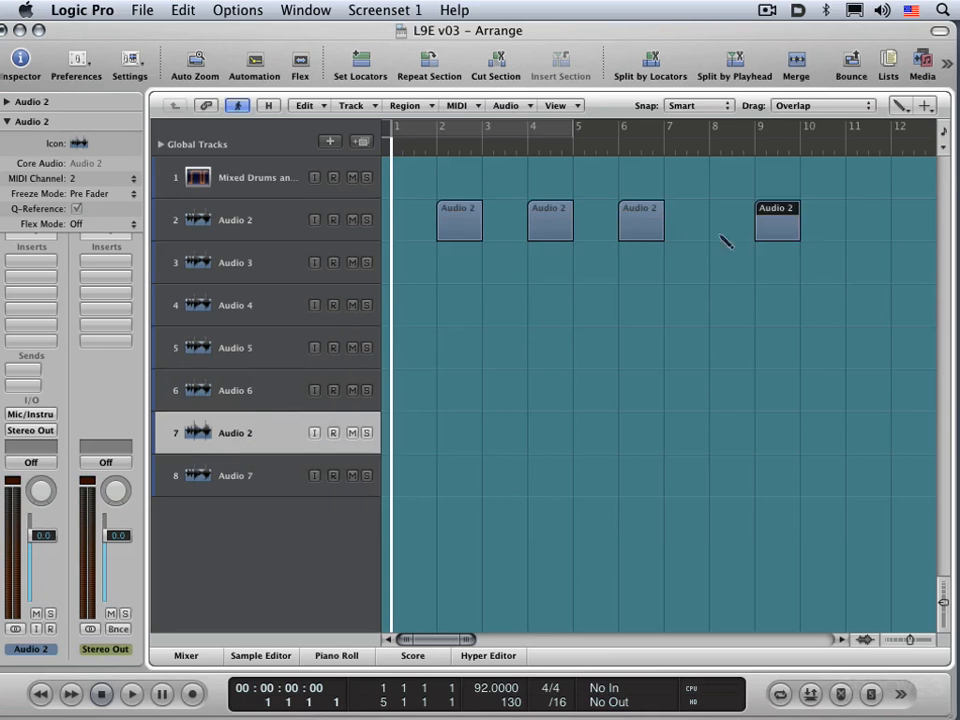
Draw one-bar regions on Audio 4 at bars 7 and 10, Audio 5 at bar 4, Audio 6 at bar 9 and Audio 7 at bar 11.
left_click(705, 312)
left_click(550, 352)
left_click(760, 398)
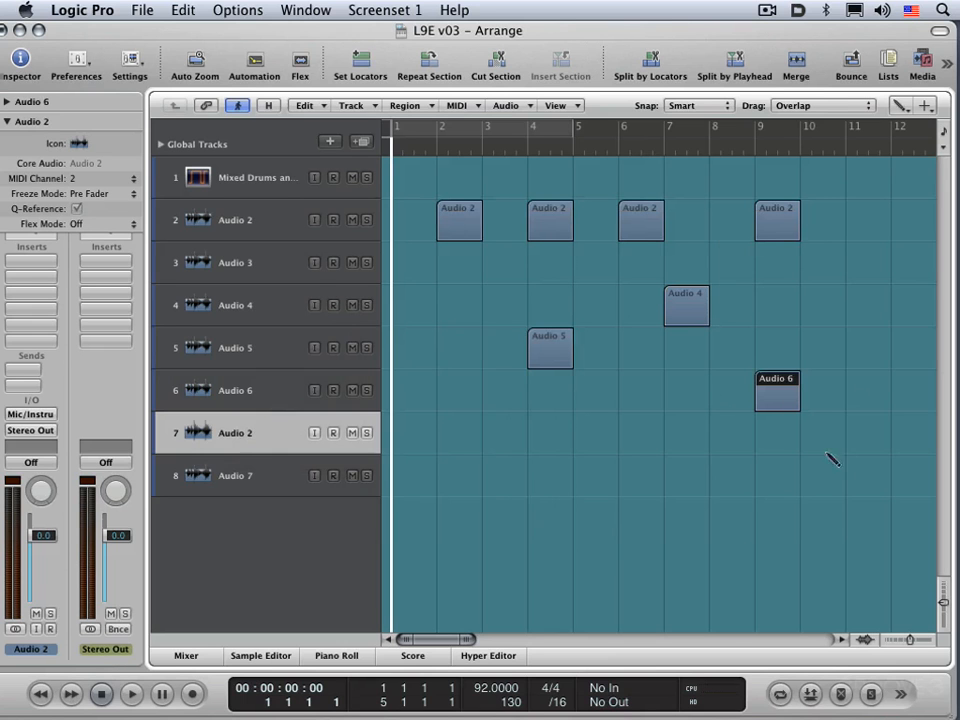
left_click(836, 304)
left_click(858, 478)
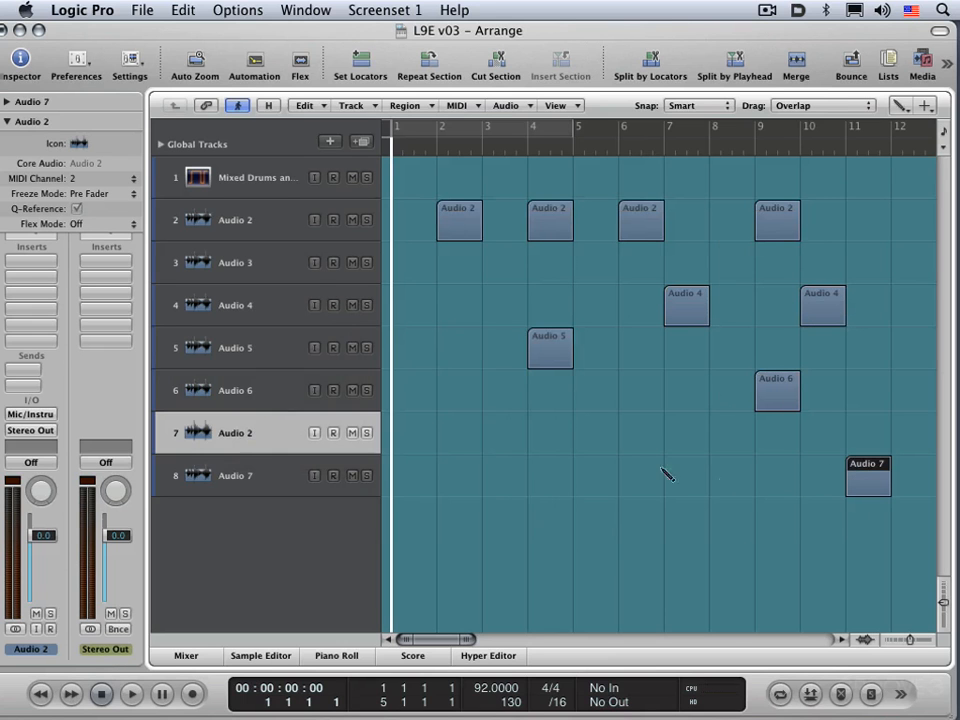
Duplicate the Audio 3 track below the Audio 7 track and reselect the original Audio 3 track.
key("Escape")
key("1")
left_click(779, 393, "shift")
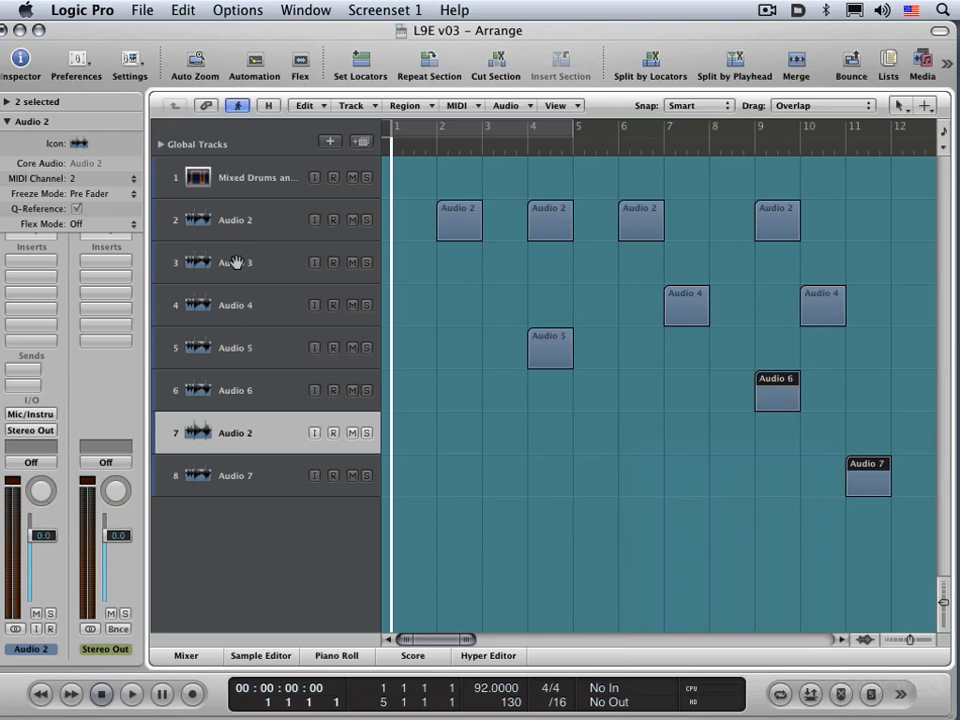
left_click_drag(232, 263, 238, 534)
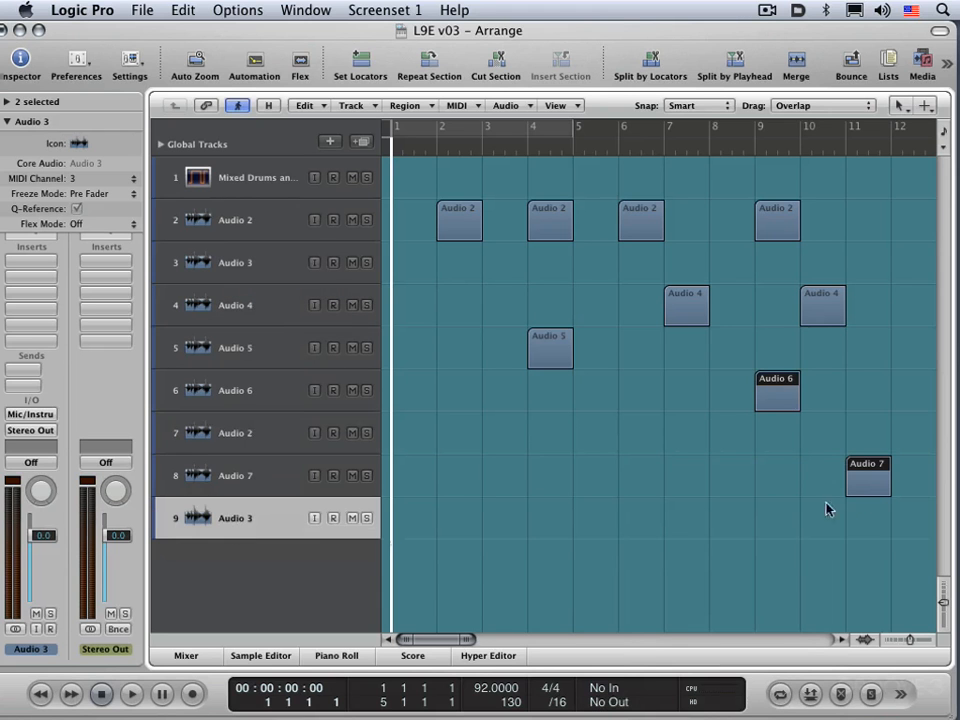
left_click(232, 263)
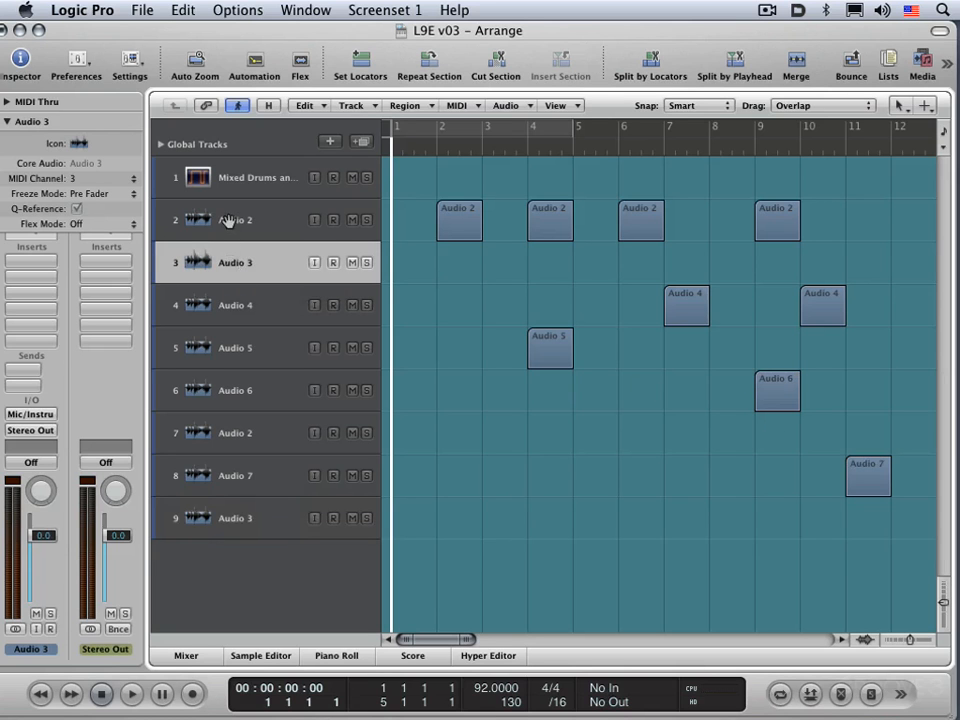
Move the four Audio 2 regions with a new copy of the Audio 2 track placed between Audio 5 and Audio 6.
left_click(228, 220)
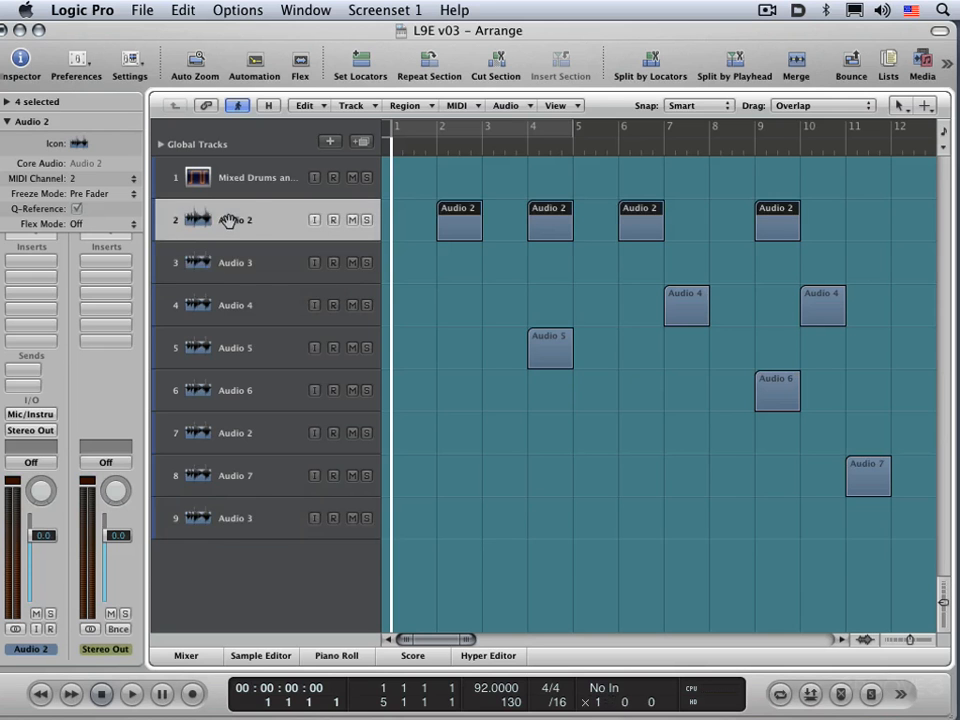
left_click_drag(228, 220, 233, 390)
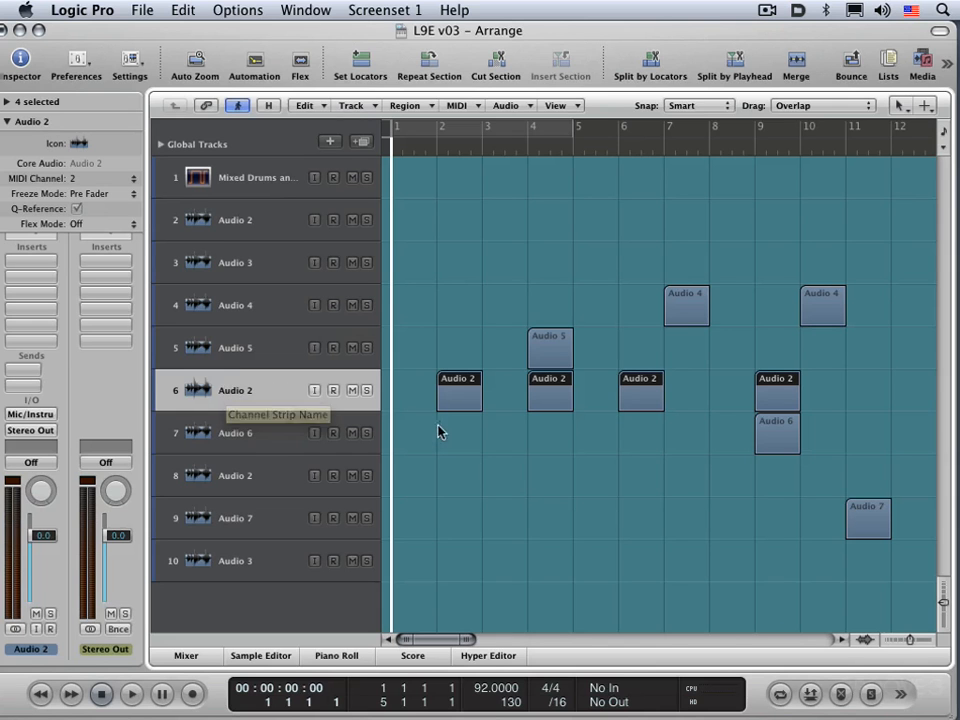
left_click(494, 432)
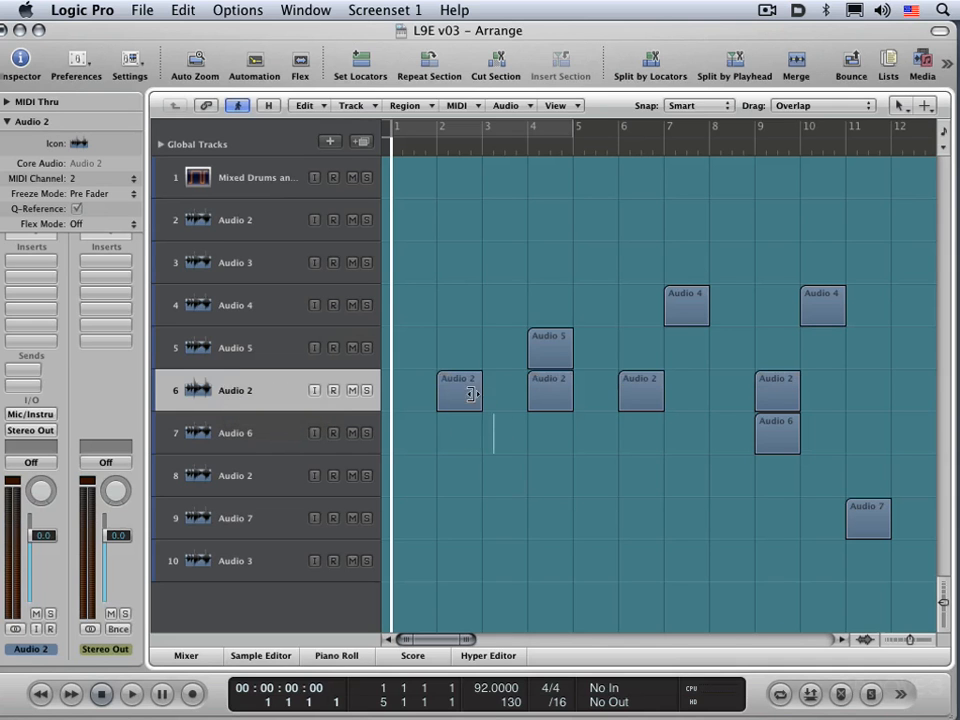
Overlap the Audio 2 regions by extending the first to about bar 4.75 and starting the third at bar 5 and the fourth at about bar 6.5.
left_click_drag(478, 394, 562, 390)
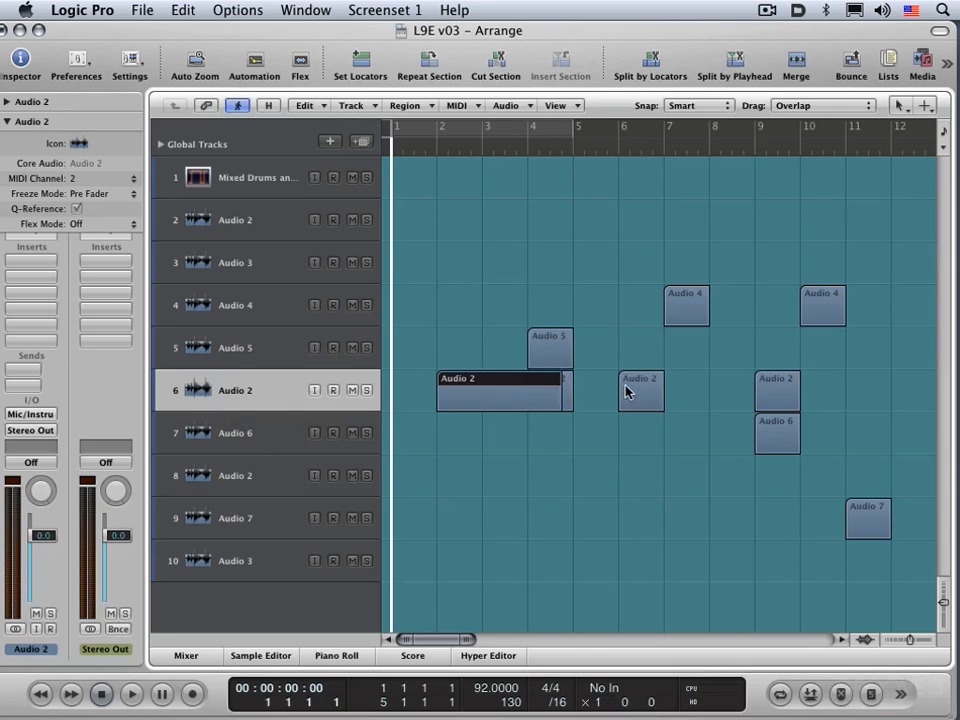
left_click_drag(620, 392, 573, 392)
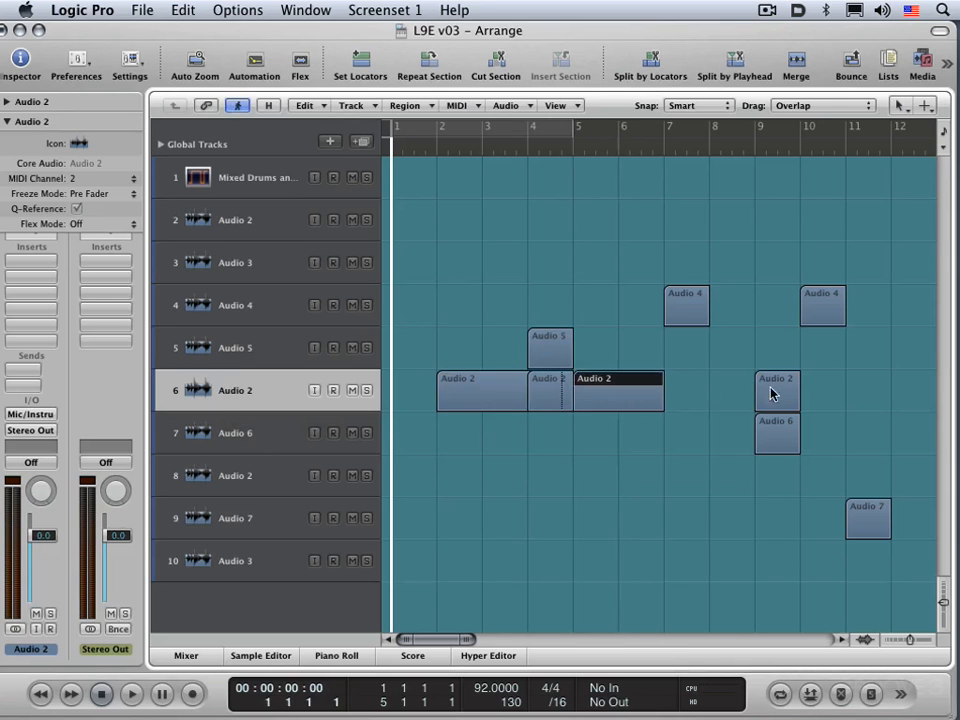
left_click_drag(685, 397, 641, 405)
left_click(483, 392)
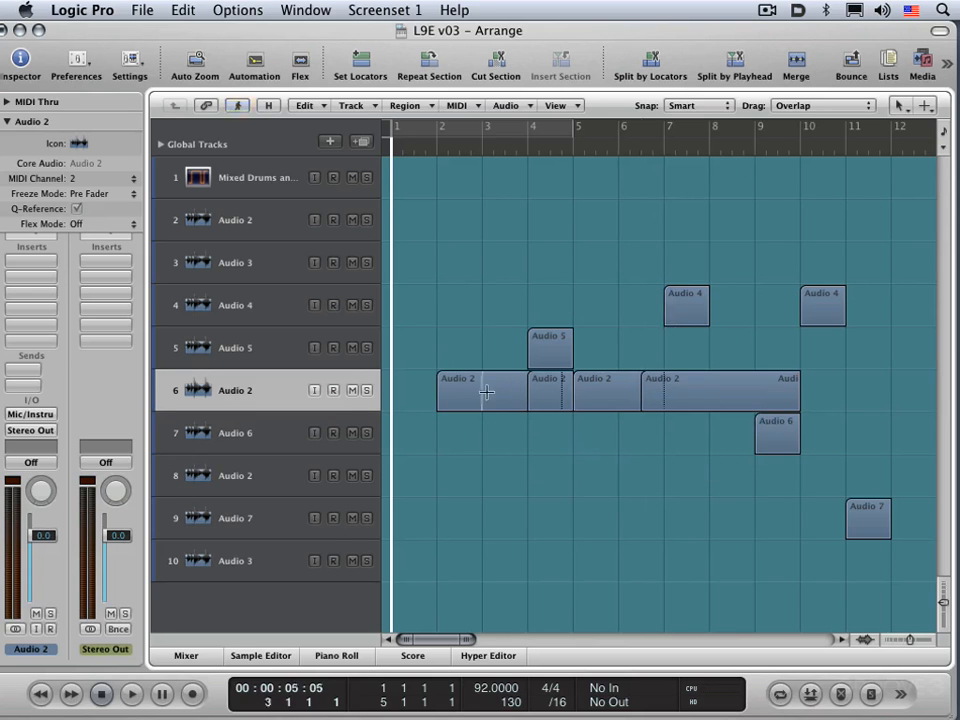
left_click(492, 385)
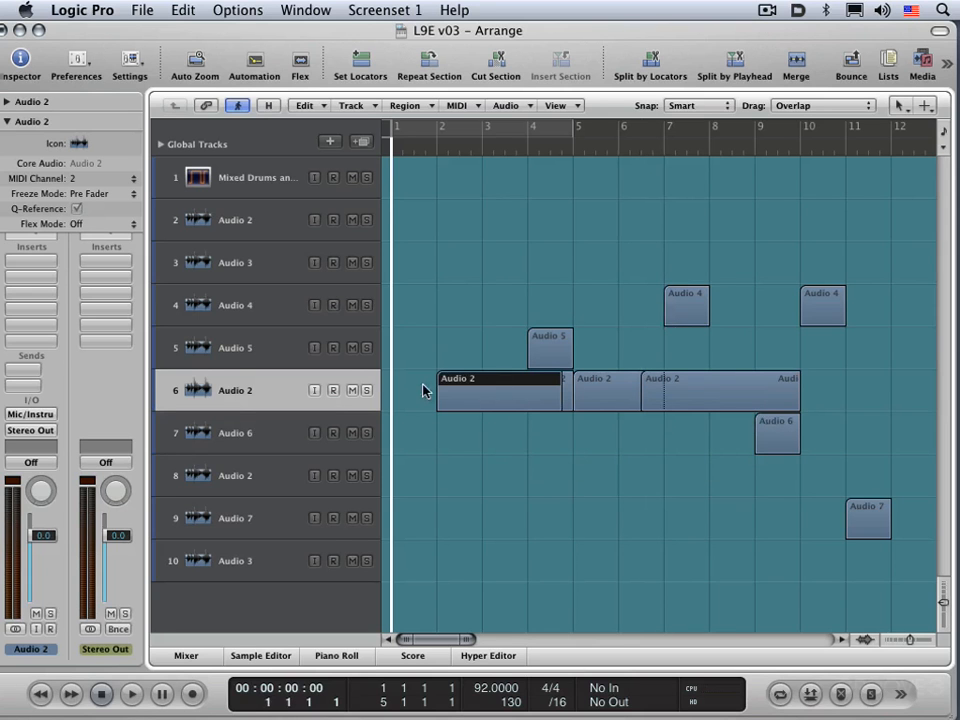
Try creating new tracks for the overlapped regions on the Audio 2 track, and undo it.
left_click(249, 387)
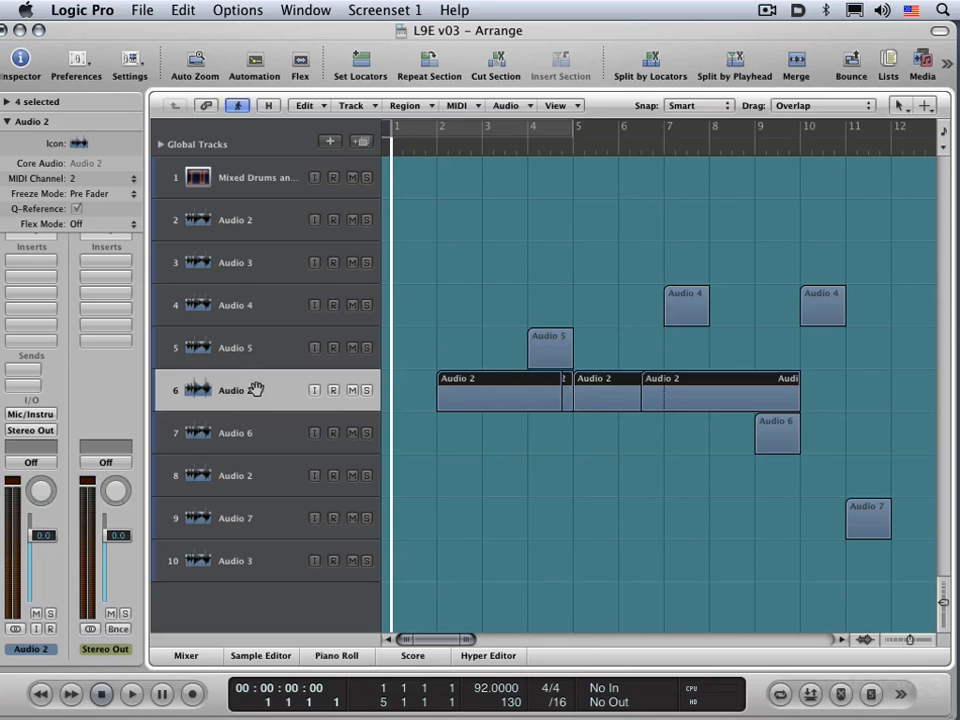
left_click(351, 105)
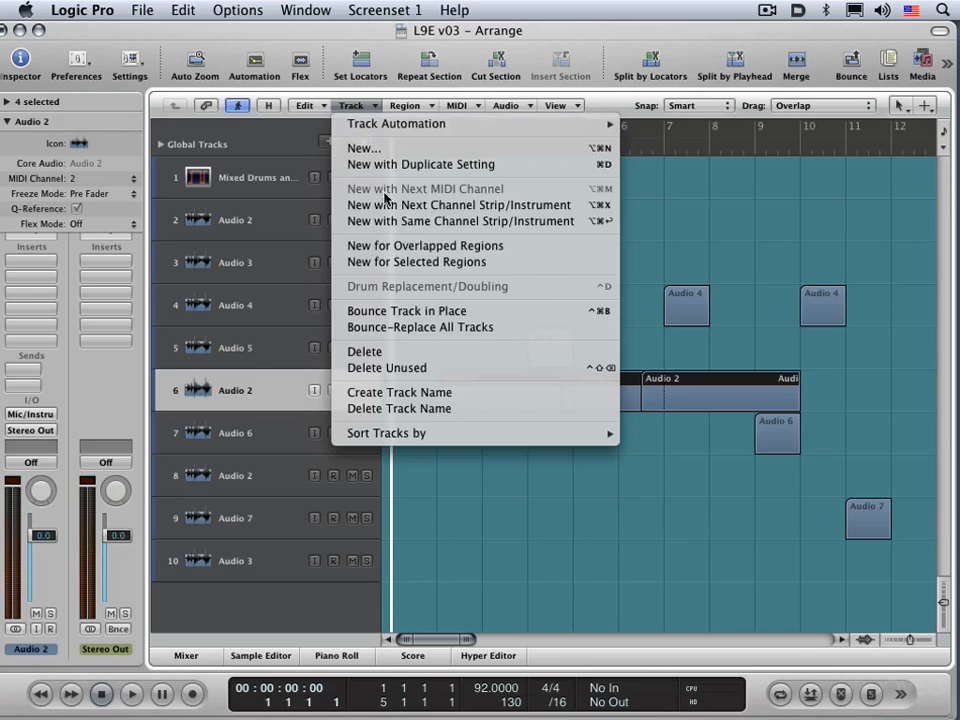
left_click(407, 246)
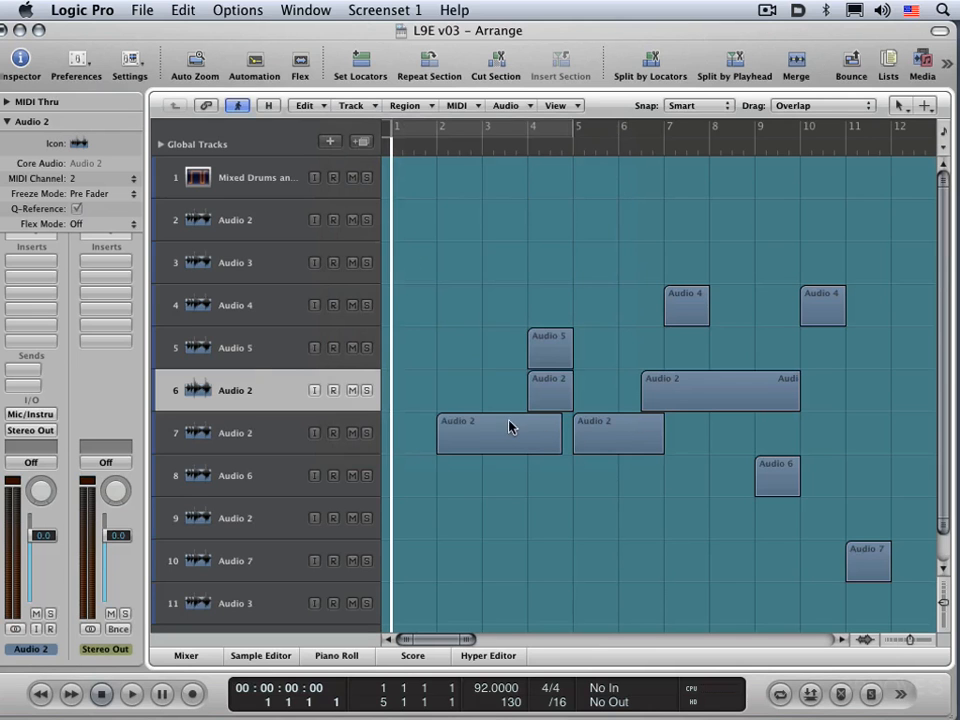
key("super+z")
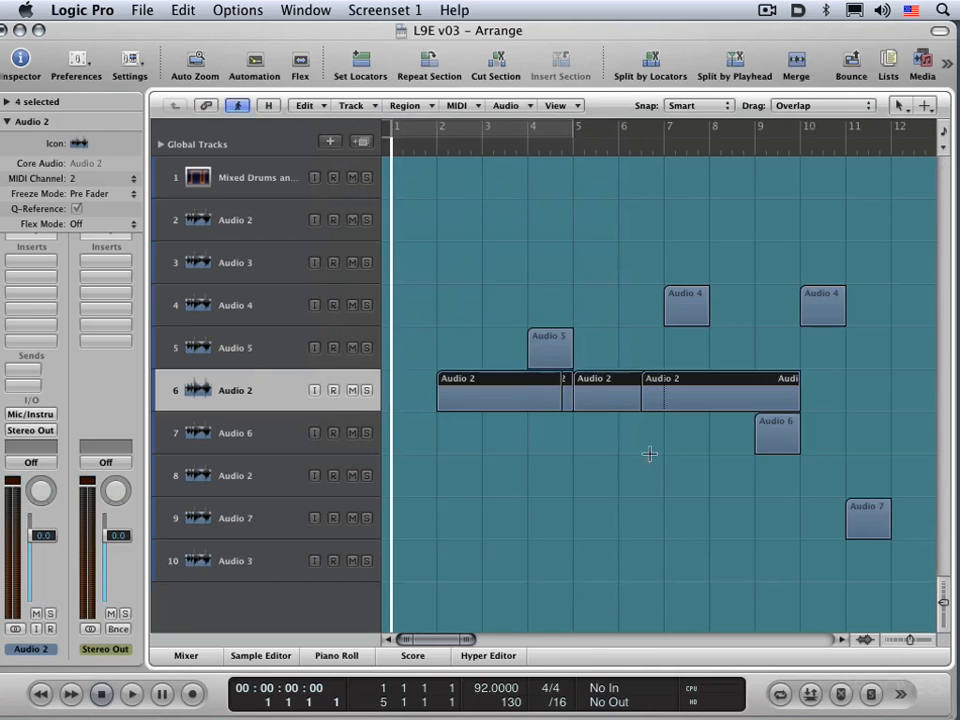
Split the bar 7 Audio 4 region at bar 7.5 and create new tracks for its first half, the last Audio 2 region and the Audio 7 region.
left_click_drag(648, 233, 687, 320)
left_click(654, 250)
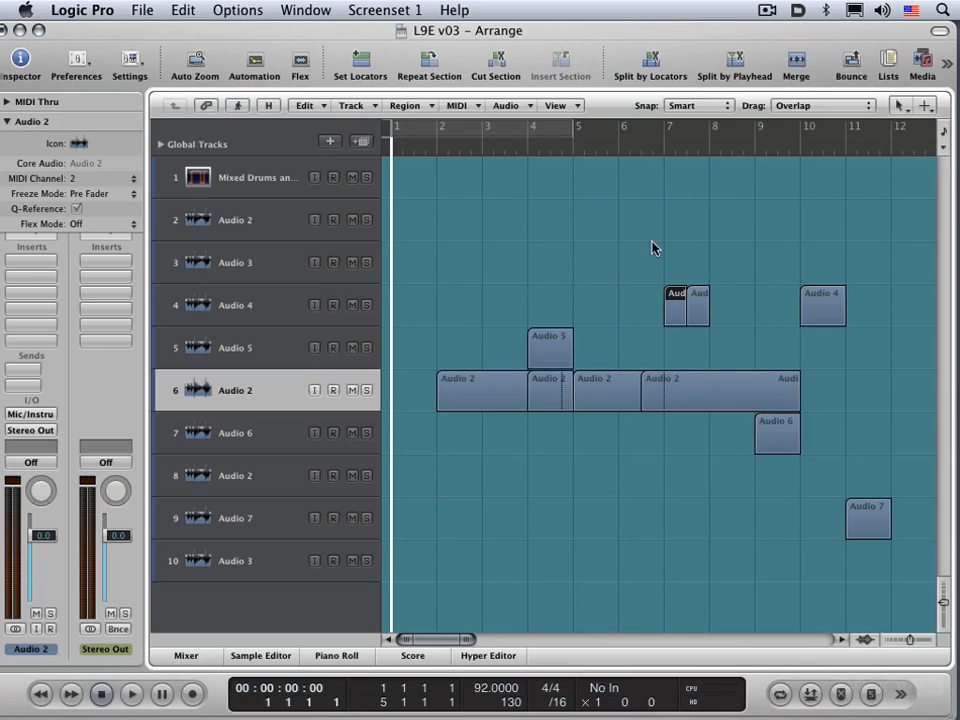
left_click(767, 383, "shift")
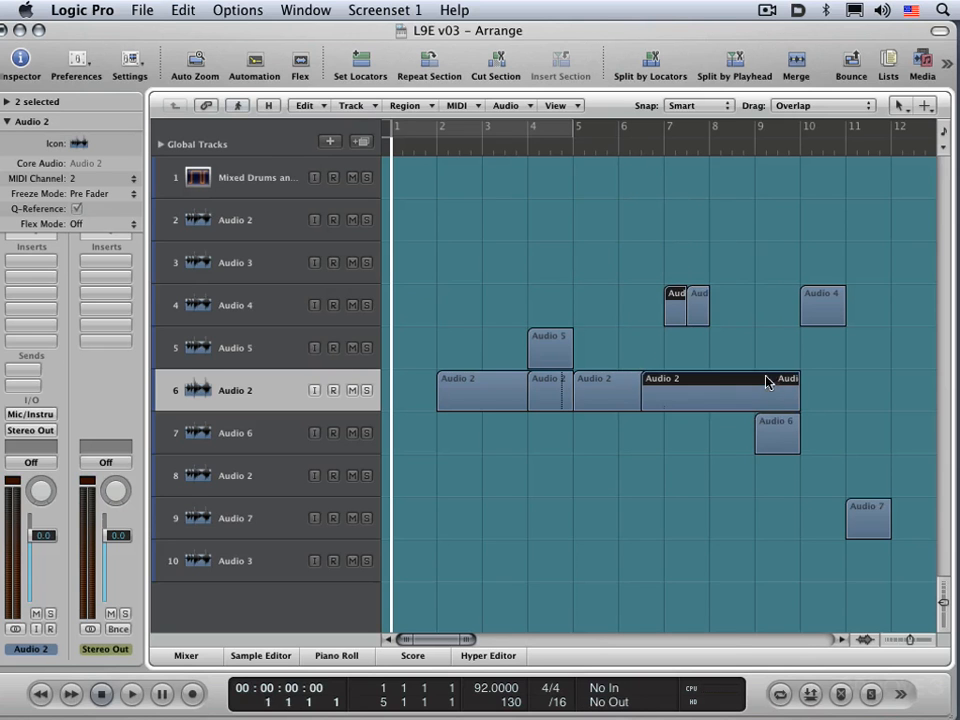
left_click(880, 508, "shift")
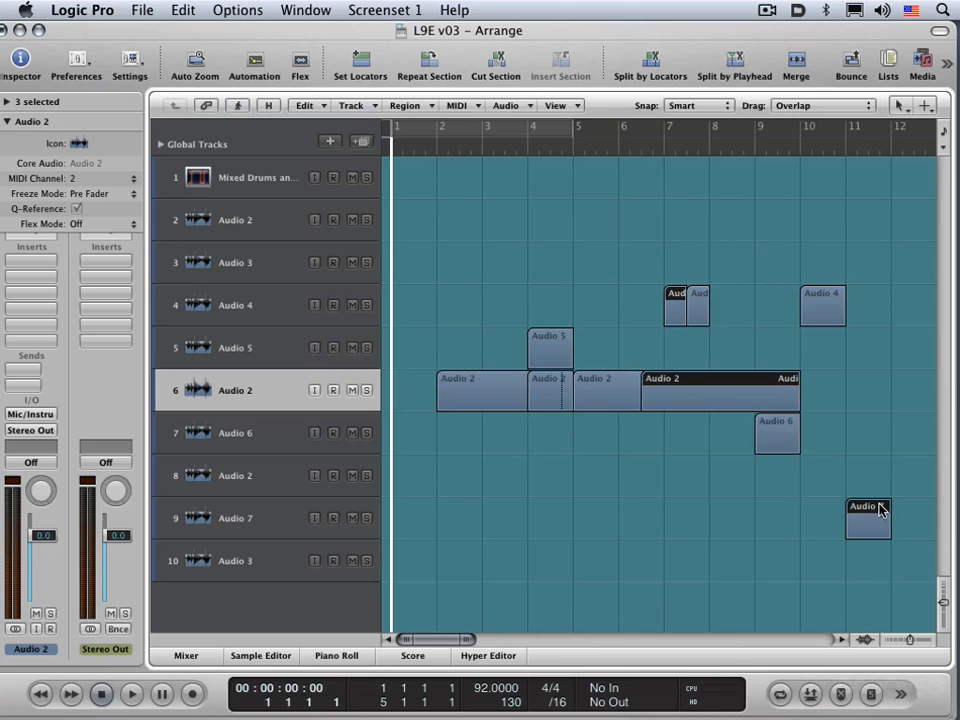
left_click(353, 110)
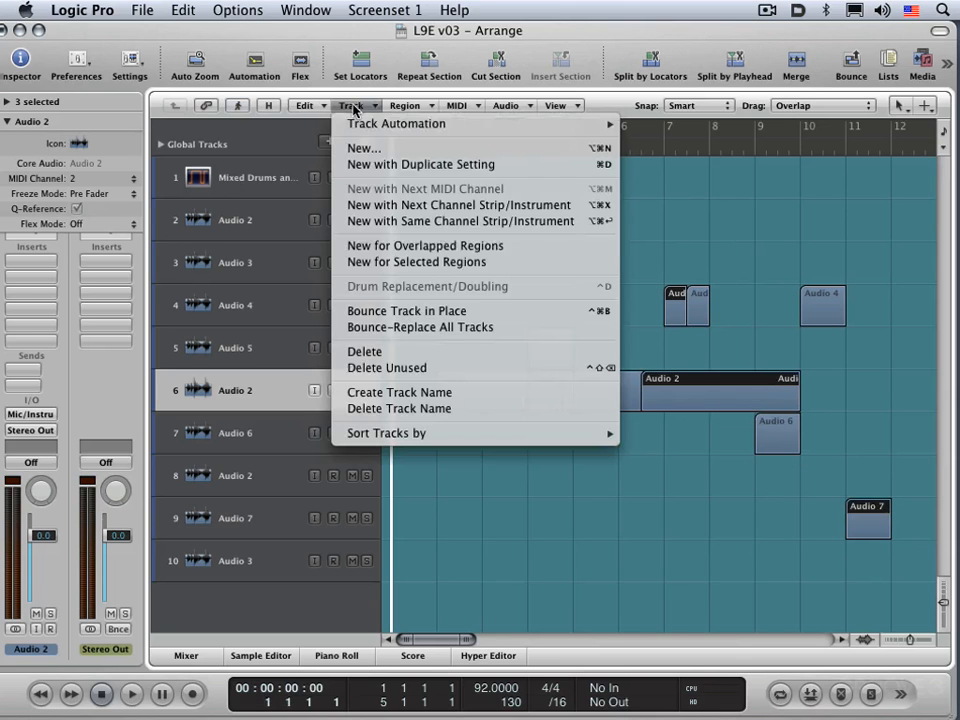
left_click(389, 263)
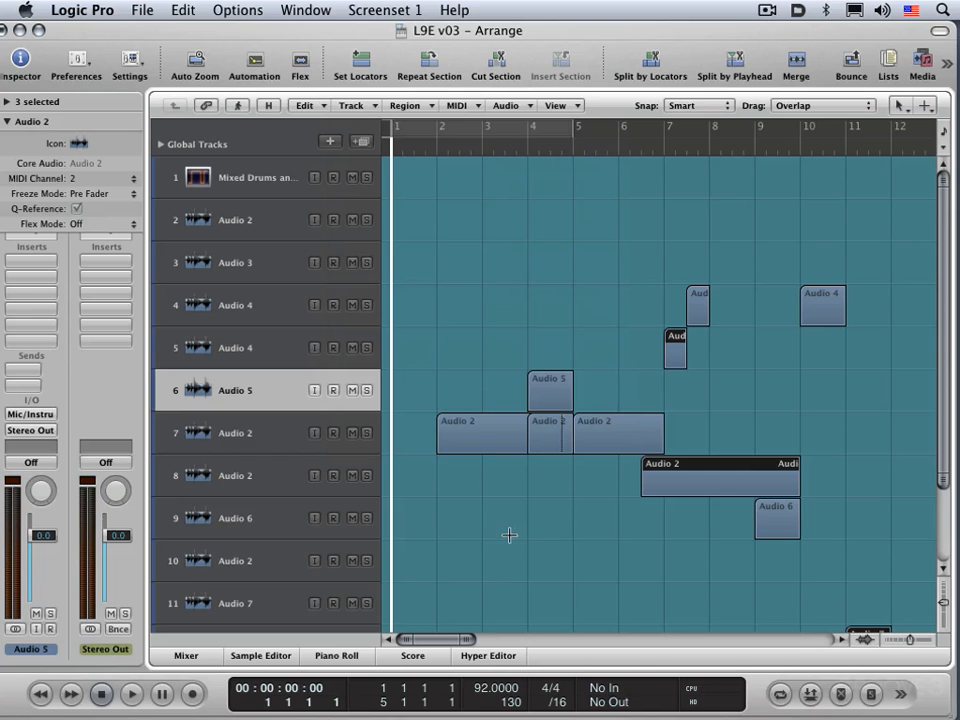
Move the Audio 2 track holding the three regions from bar 2 to bar 7 up between Audio 3 and Audio 4.
left_click(228, 438)
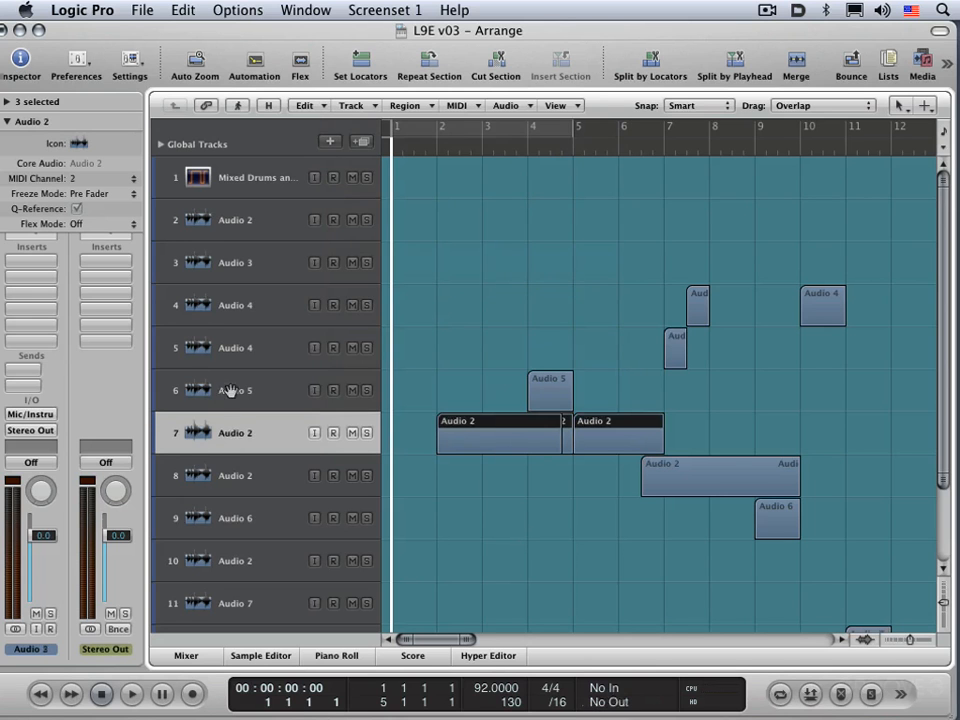
left_click(231, 392)
left_click(240, 433)
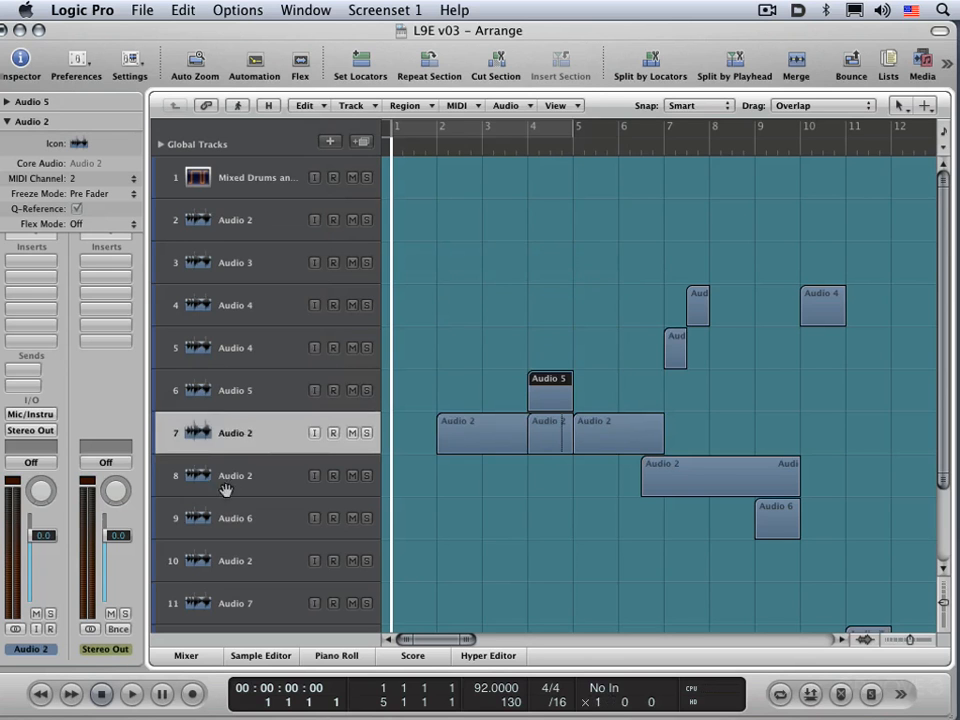
left_click(220, 465)
left_click(216, 416)
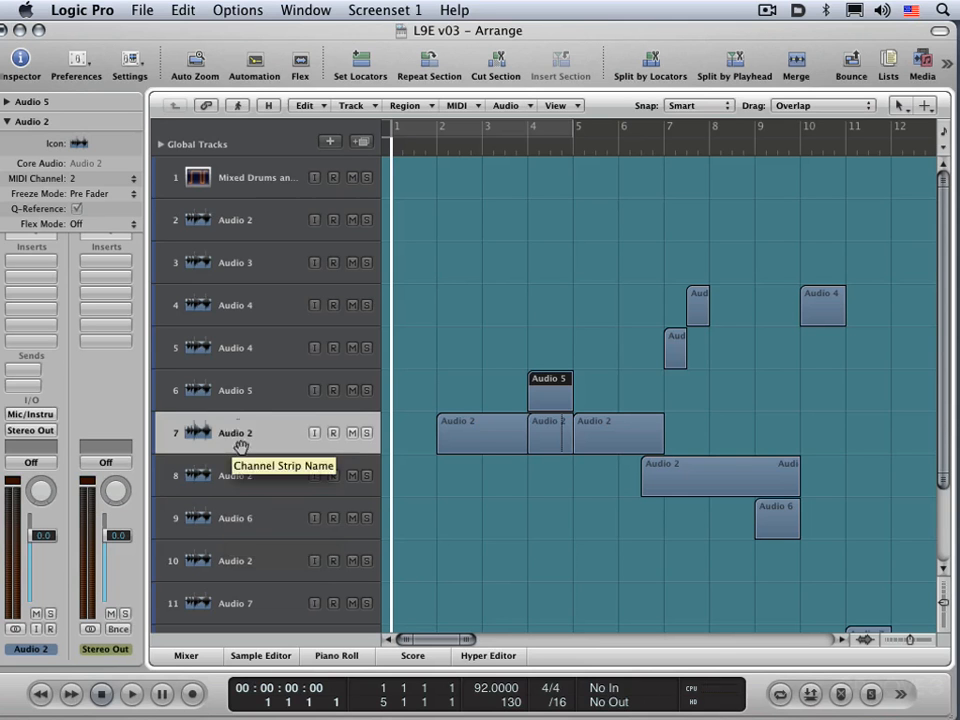
left_click_drag(241, 446, 235, 306)
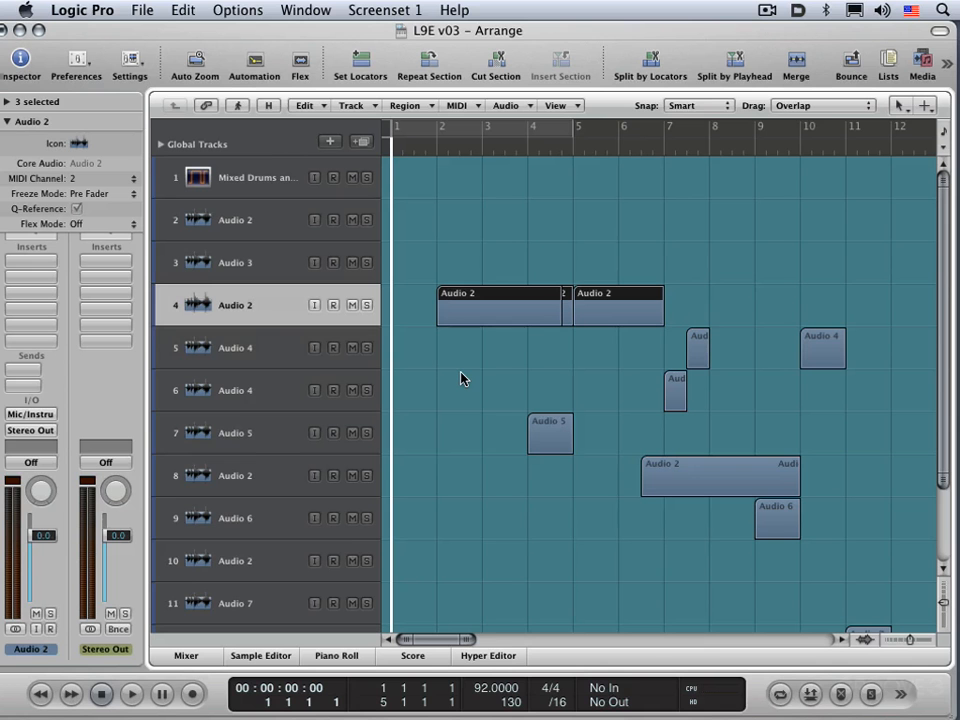